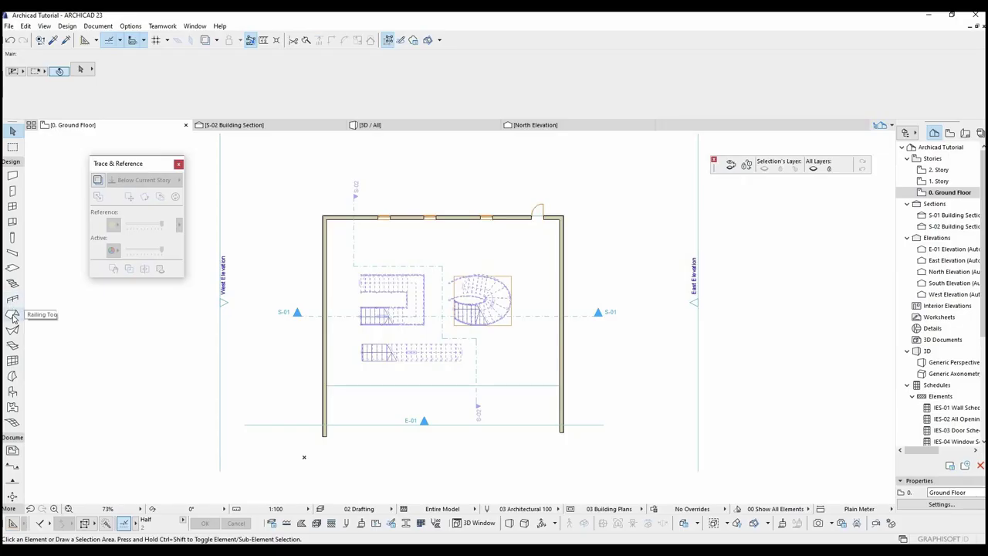
# Step: Start the Roof tool and set its geometry method to multi-plane
pyautogui.click(12, 315)
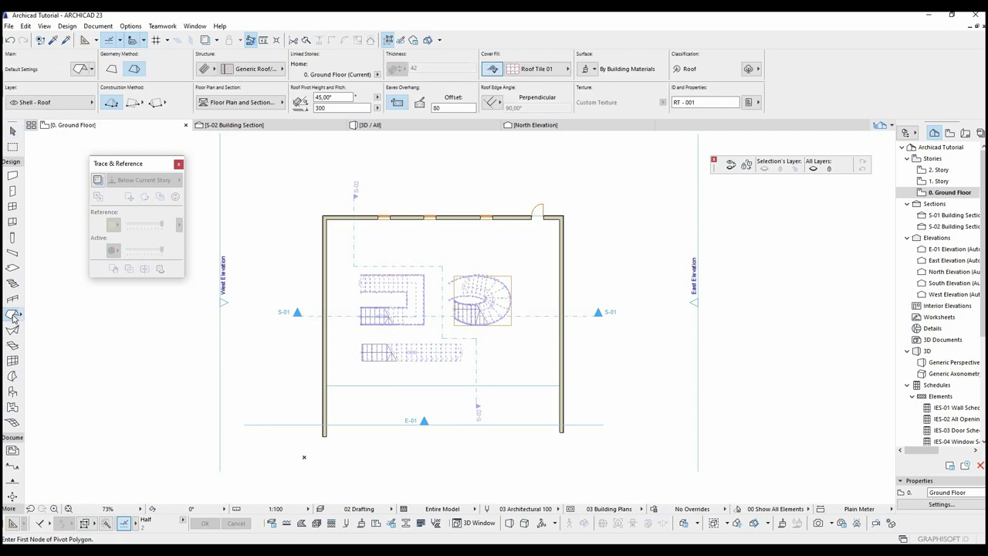
pyautogui.click(116, 72)
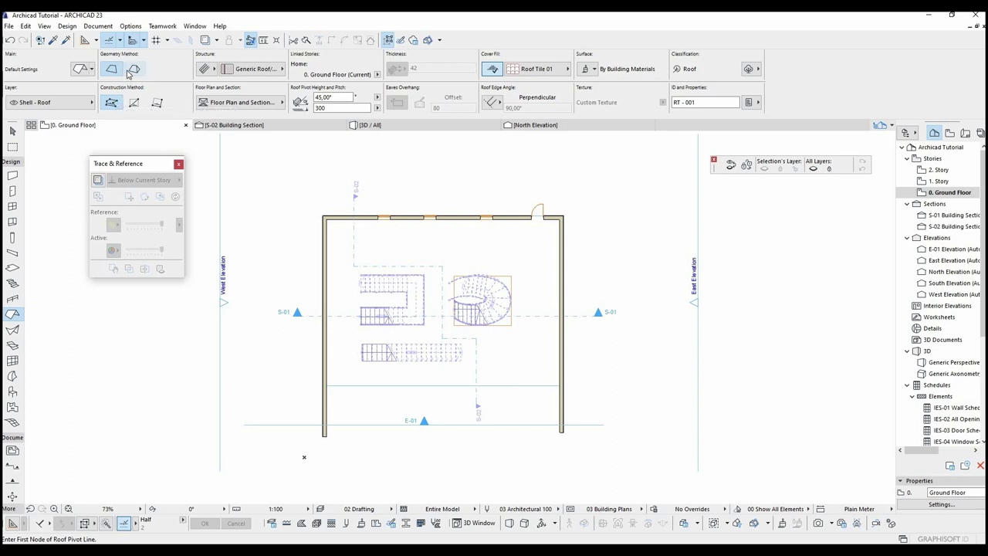
pyautogui.click(134, 70)
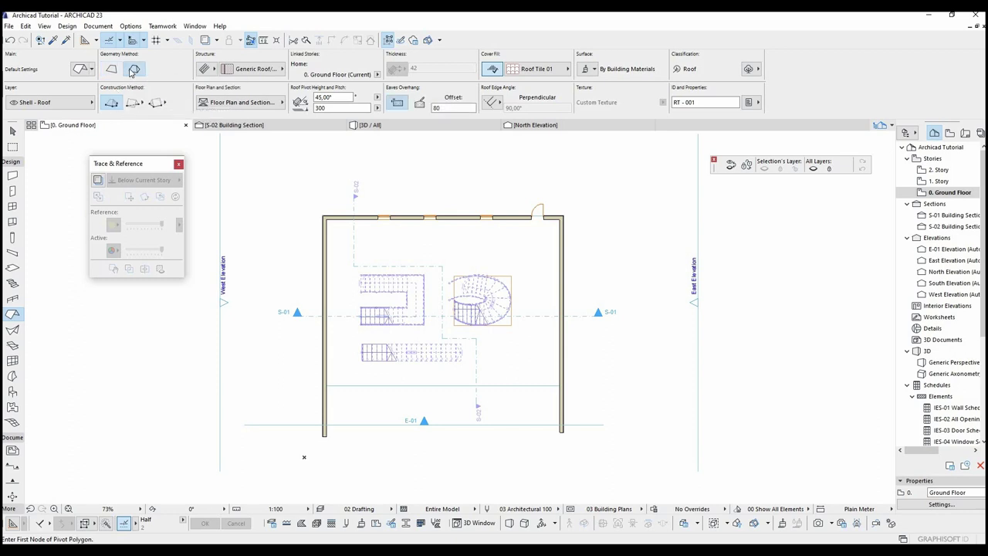
pyautogui.click(205, 71)
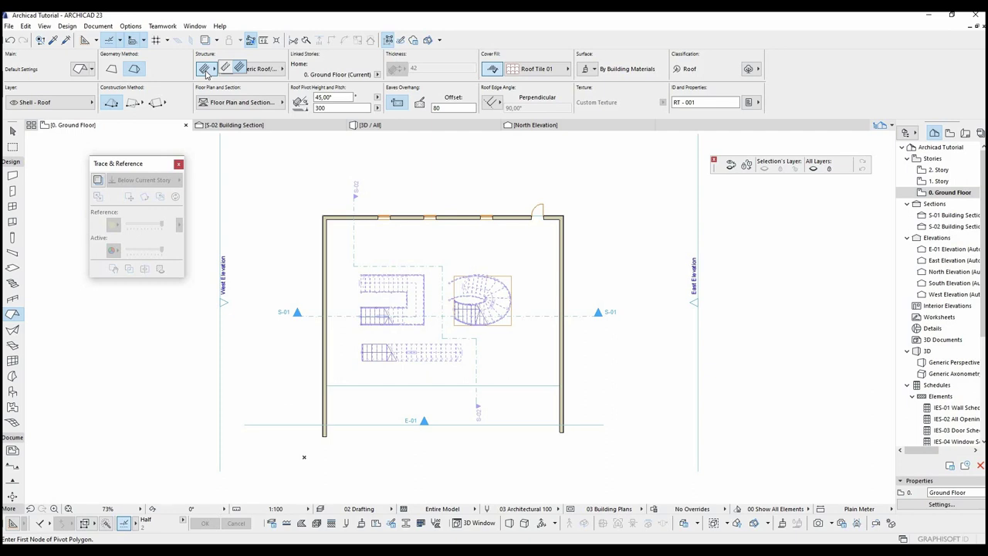
pyautogui.click(207, 73)
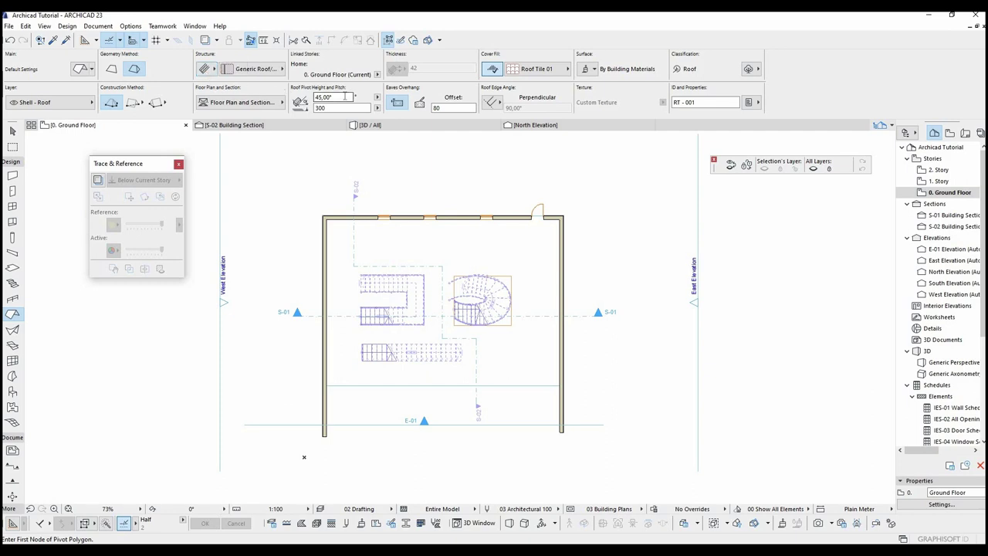
# Step: Switch the default roof pitch unit from degrees to percent, keeping Home Story as the pivot line elevation reference
pyautogui.click(324, 97)
pyautogui.click(379, 98)
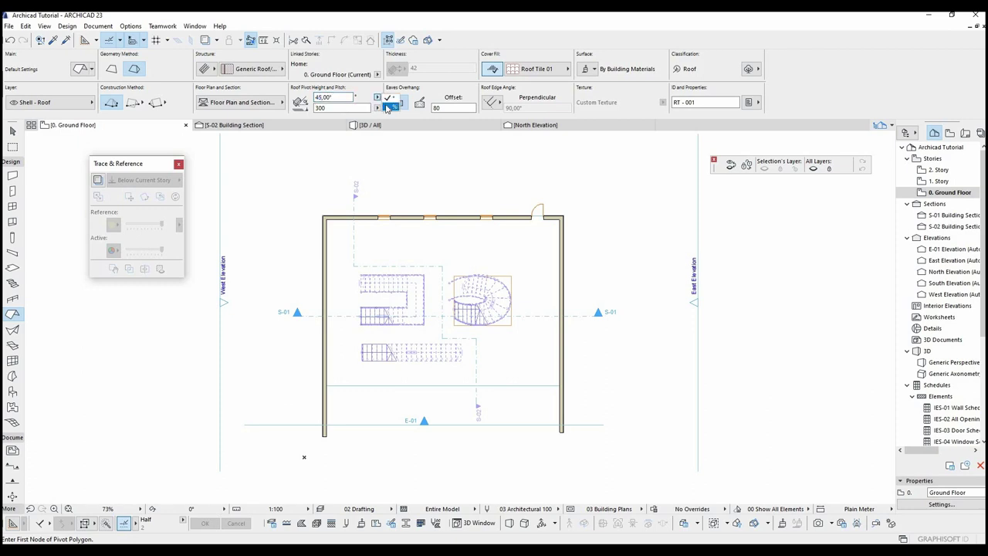
pyautogui.click(389, 109)
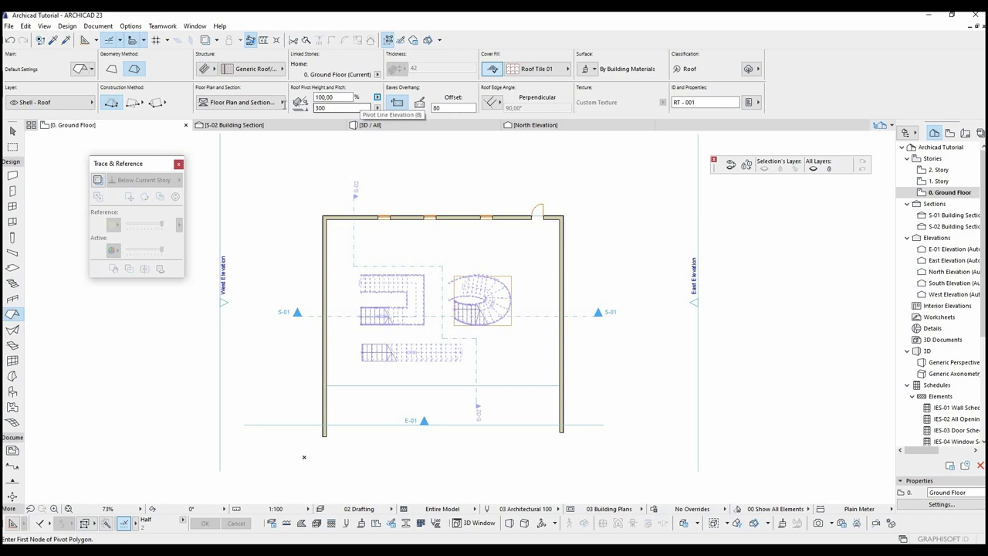
pyautogui.click(320, 108)
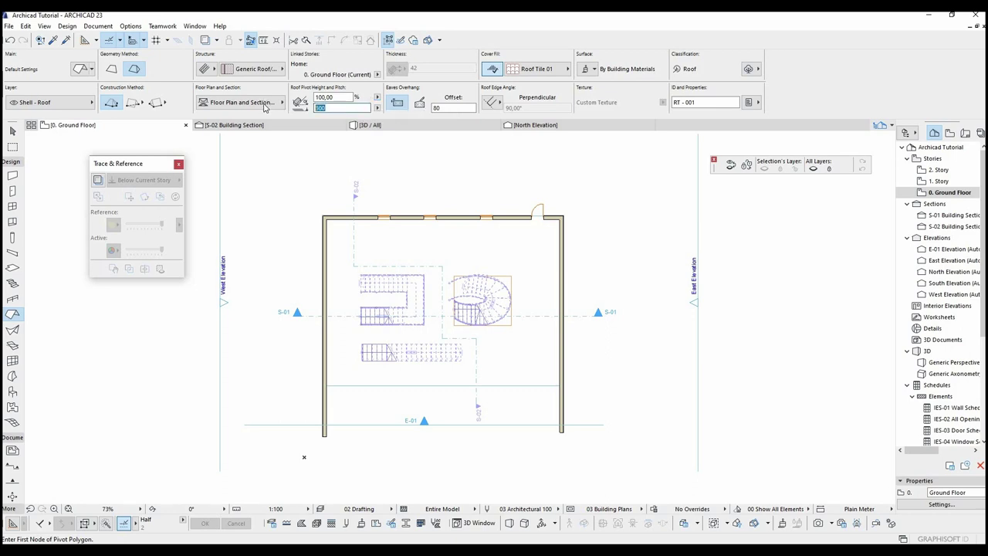
pyautogui.click(377, 109)
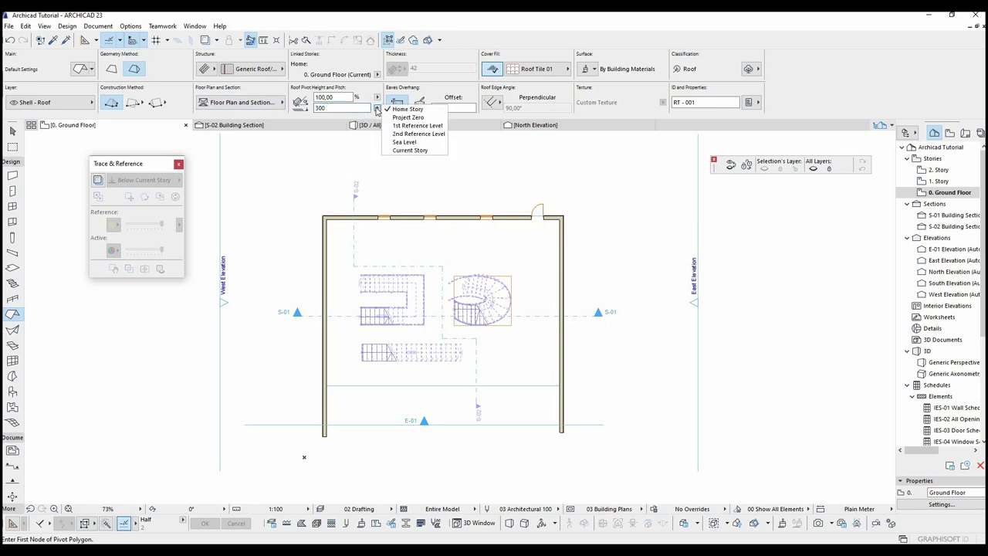
pyautogui.click(378, 109)
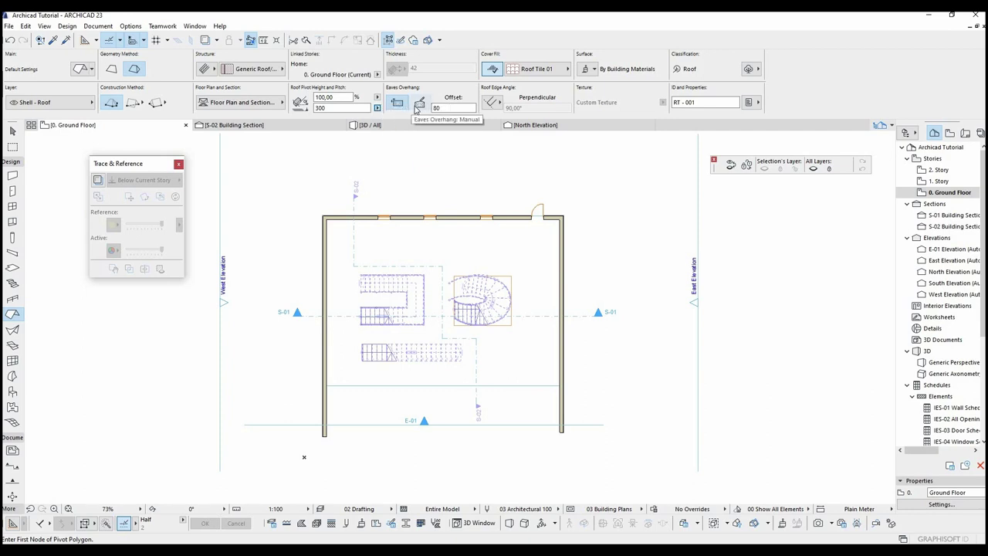
# Step: Set the roof's eaves offset to 0, switch the overhang to manual, and make the roof edge angle vertical
pyautogui.press('Tab')
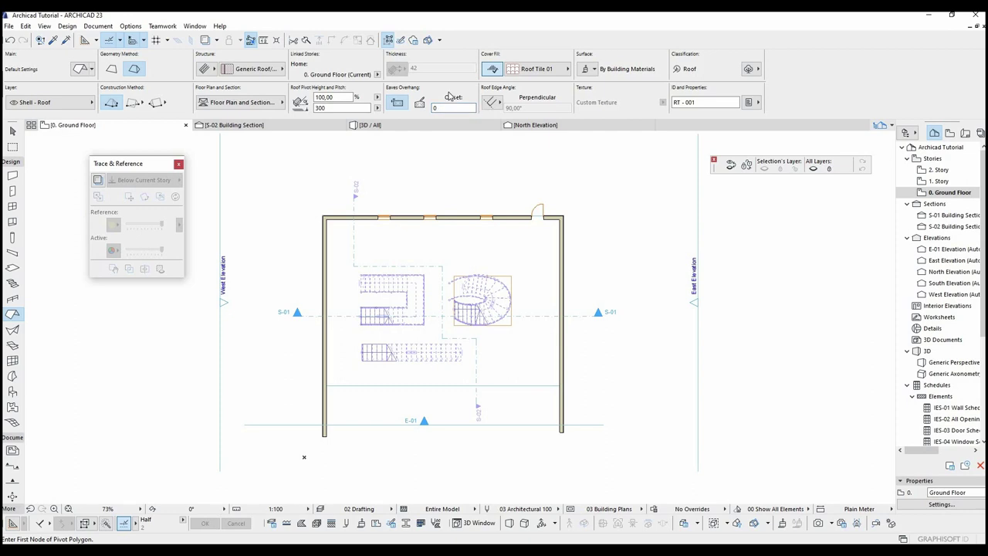
pyautogui.click(421, 104)
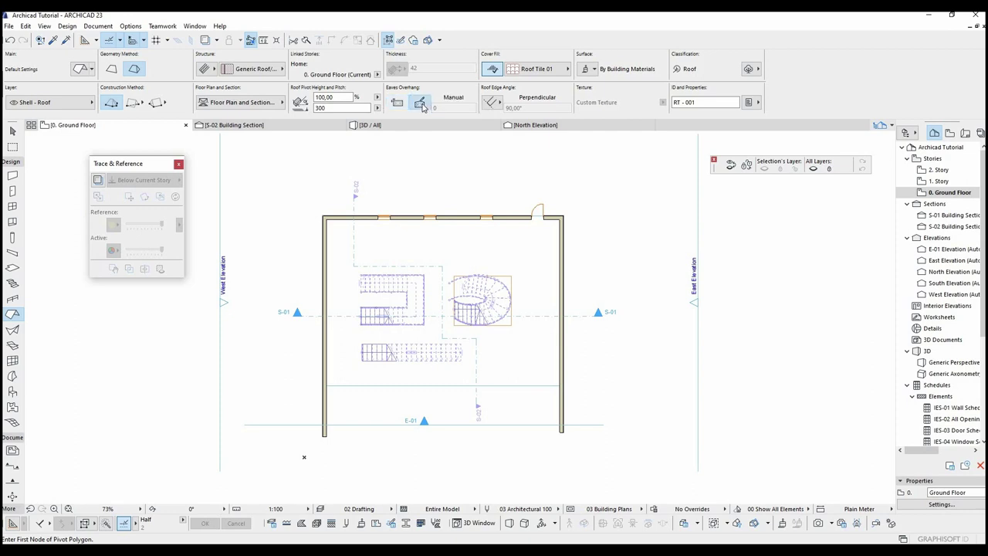
pyautogui.click(489, 103)
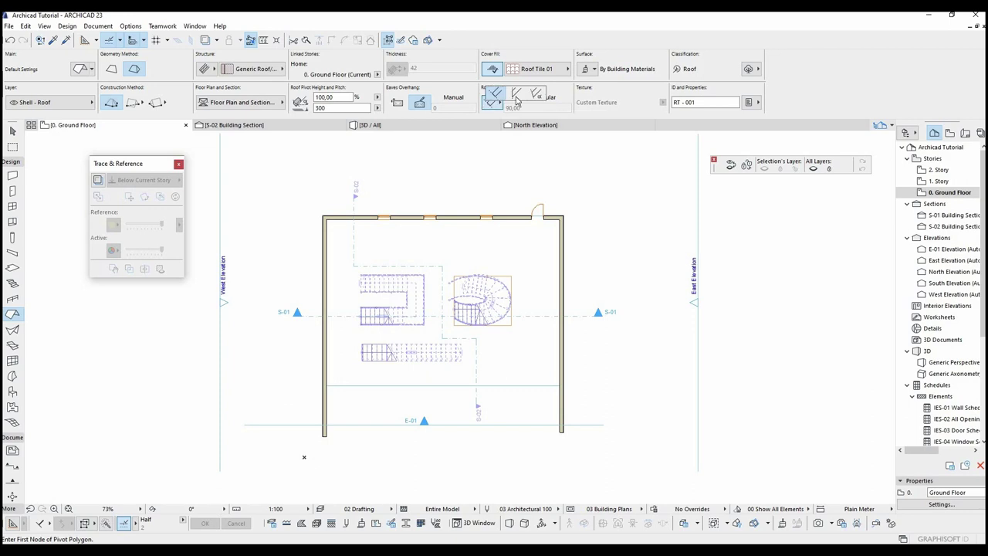
pyautogui.click(517, 94)
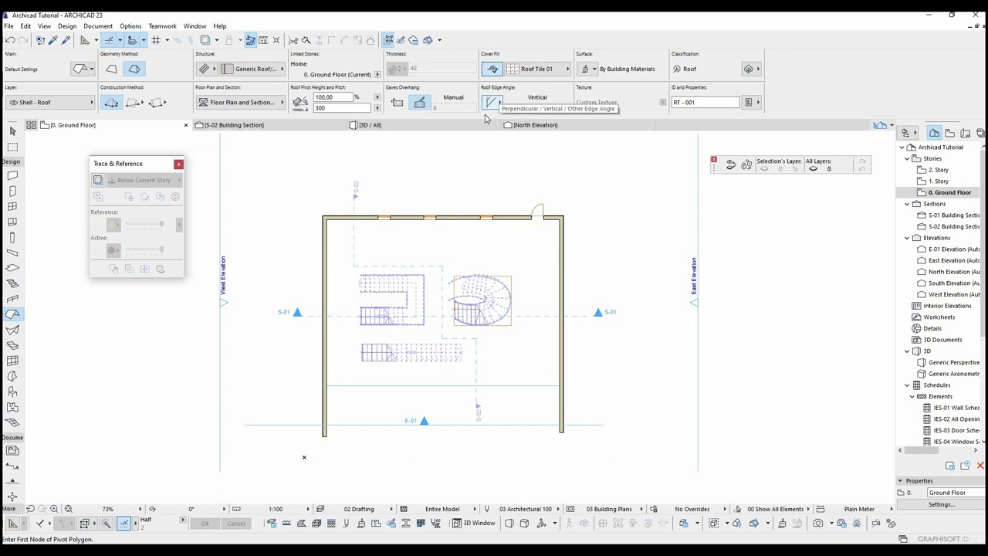
# Step: Set the roof cover fill to Roof Tile 11 and override all three surfaces, choosing Roof Tiles - Dutch for the top
pyautogui.click(538, 72)
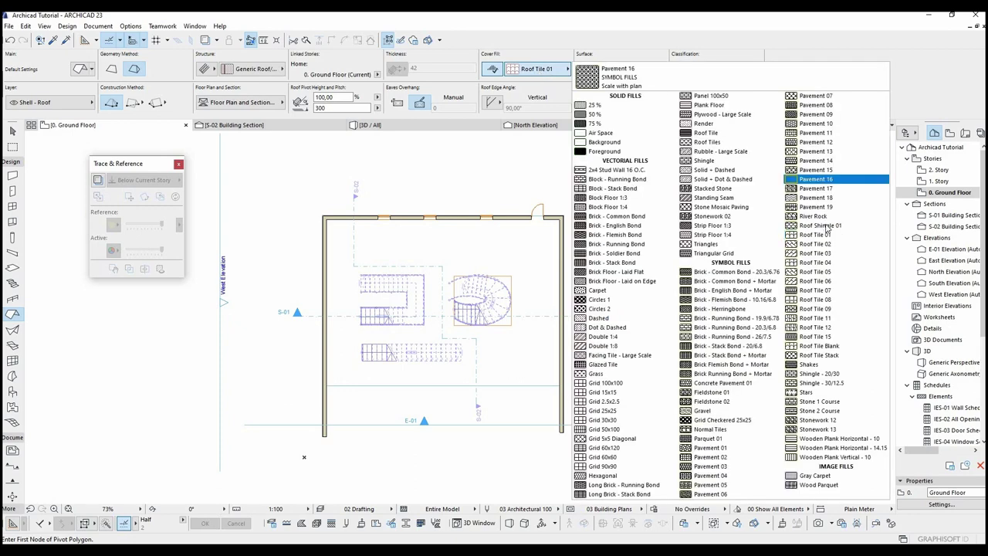
pyautogui.click(815, 318)
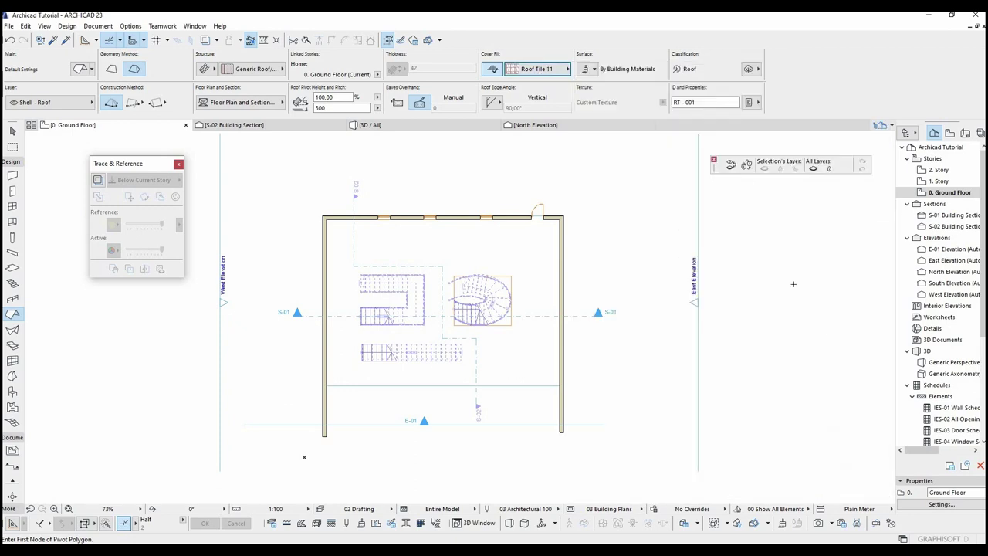
pyautogui.click(592, 69)
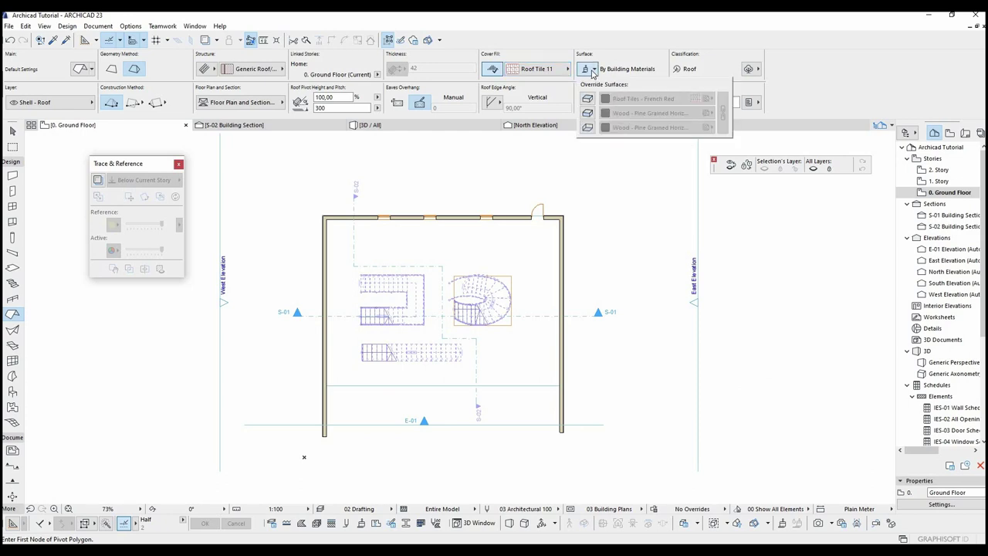
pyautogui.click(588, 99)
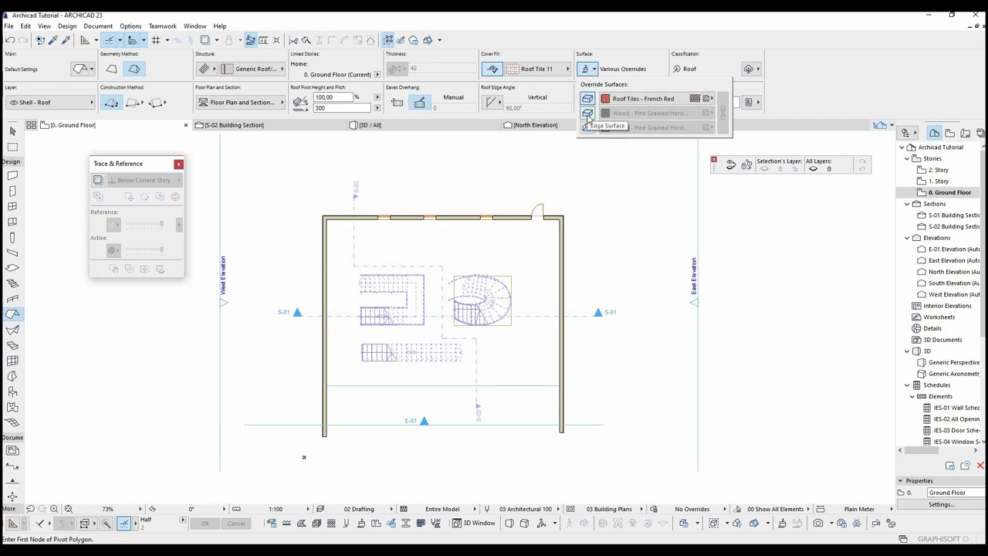
pyautogui.click(588, 114)
pyautogui.click(587, 128)
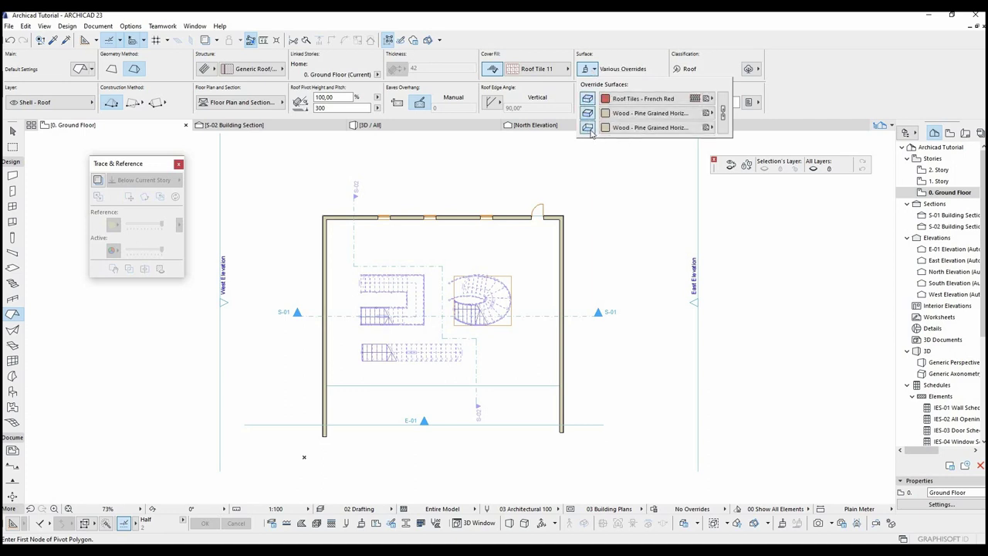
pyautogui.click(654, 100)
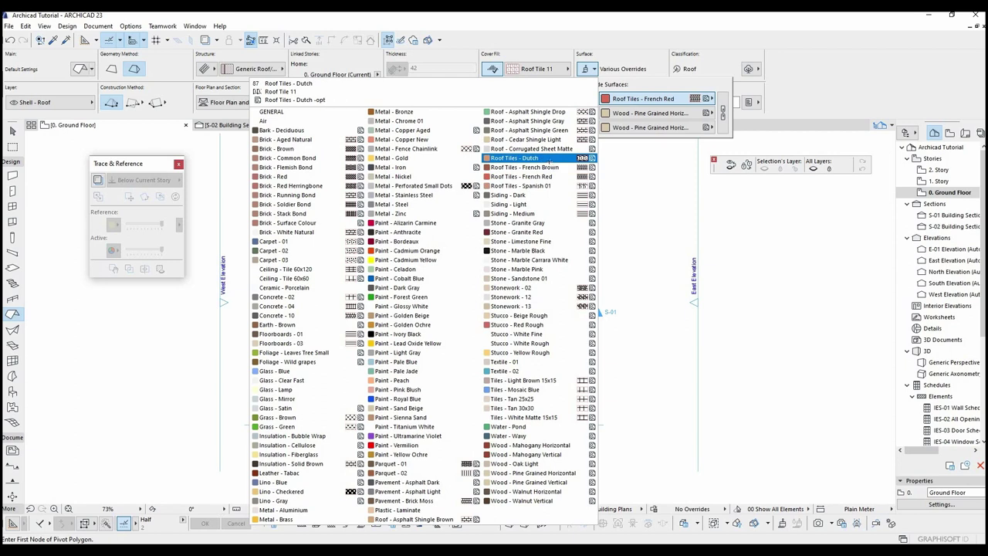
pyautogui.click(549, 158)
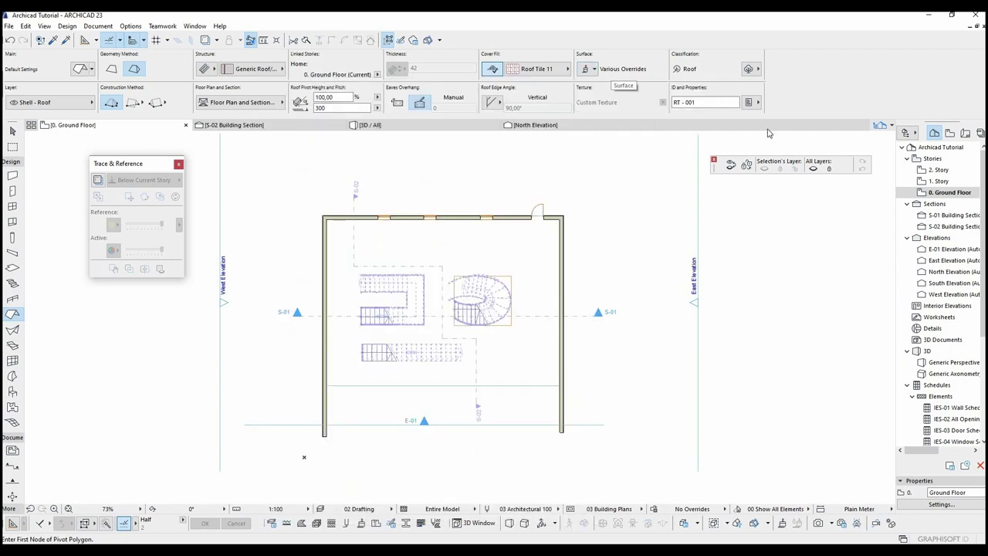
# Step: Open the 2. Story plan and trace the roof's pivot polygon from the north-west wall corner to the west wall's south end
pyautogui.click(939, 181)
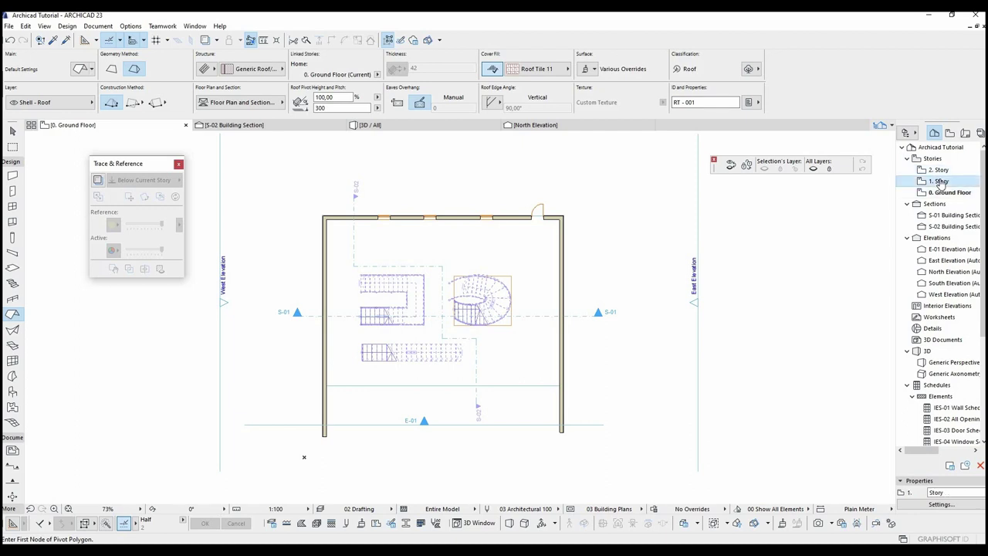
pyautogui.doubleClick(940, 170)
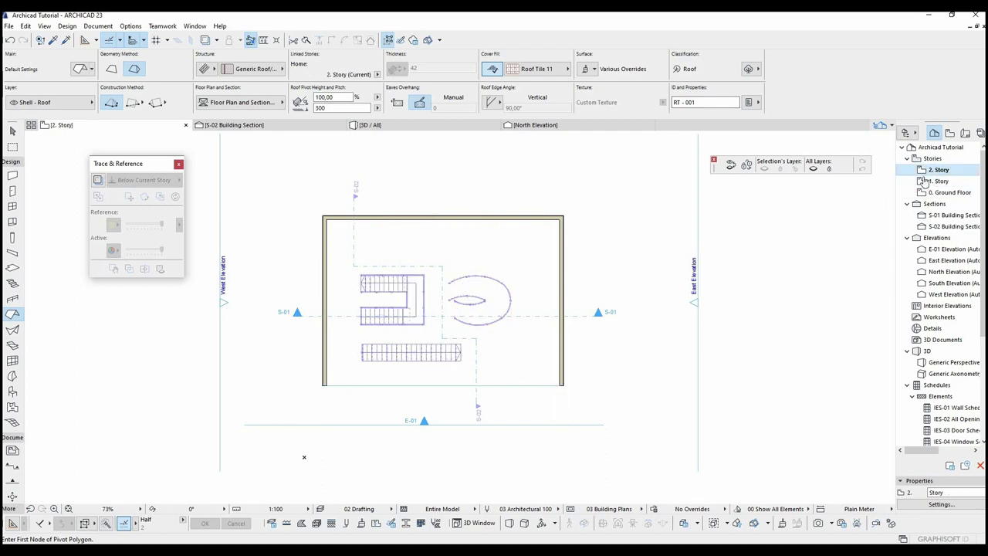
pyautogui.scroll(8, 344, 209)
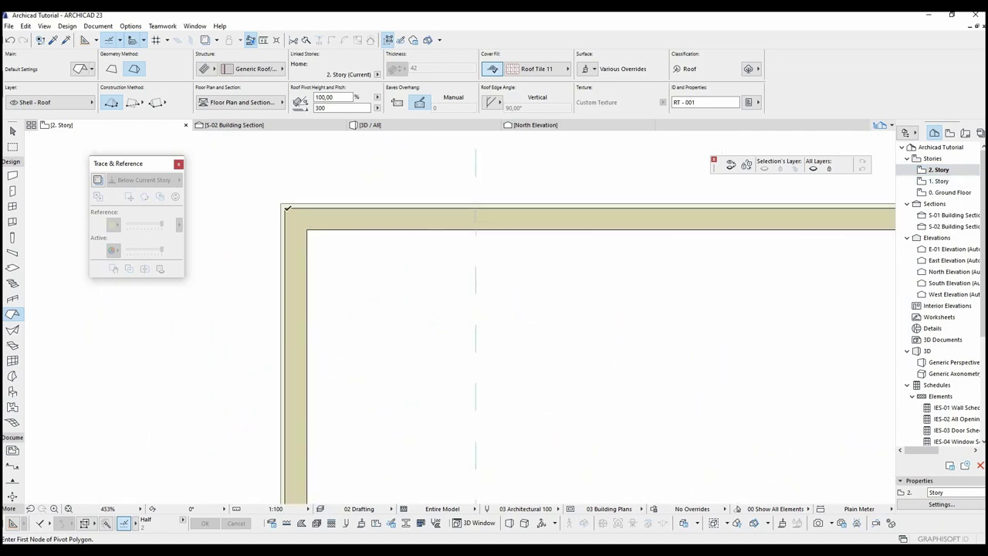
pyautogui.click(286, 209)
pyautogui.scroll(-8, 326, 213)
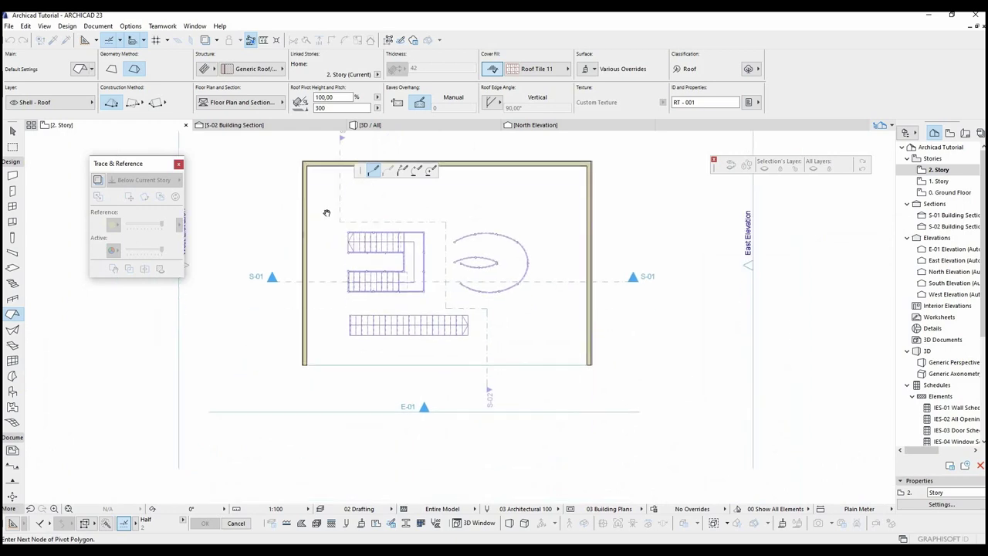
pyautogui.scroll(8, 304, 363)
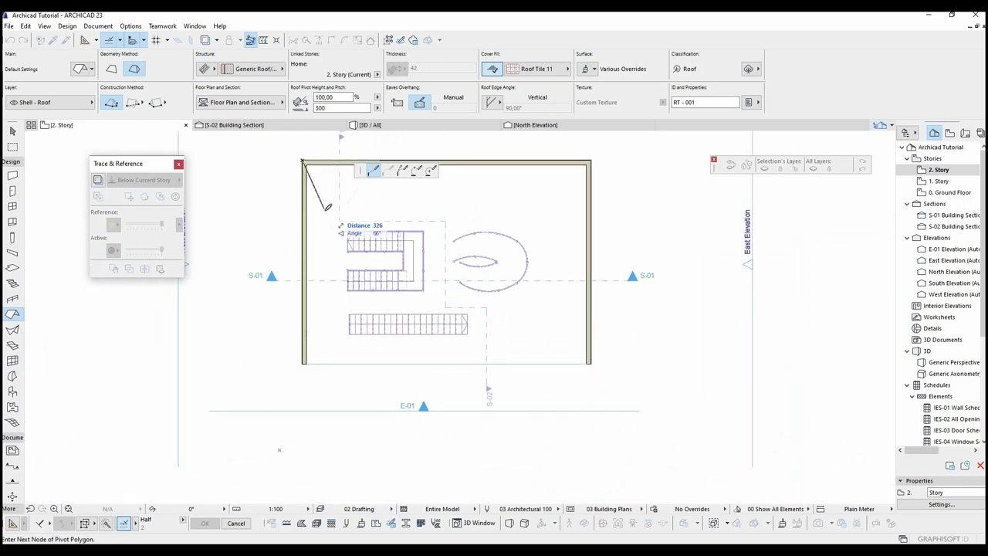
pyautogui.click(301, 370)
# Step: Continue the pivot polygon through the south-east and north-east outer wall corners and close it at its starting point to create the roof
pyautogui.scroll(-5, 305, 372)
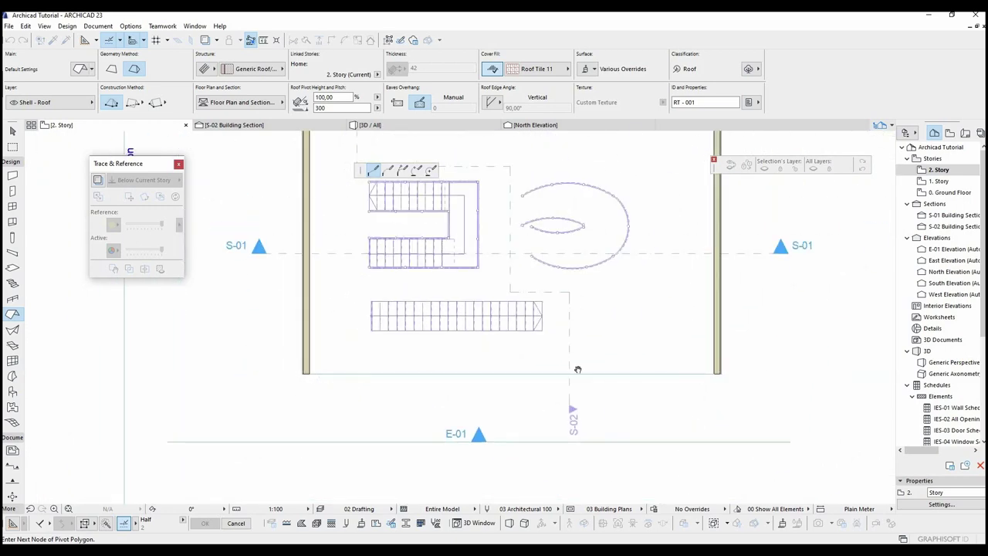
pyautogui.moveTo(578, 370); pyautogui.dragTo(405, 352, button='middle')
pyautogui.scroll(8, 563, 351)
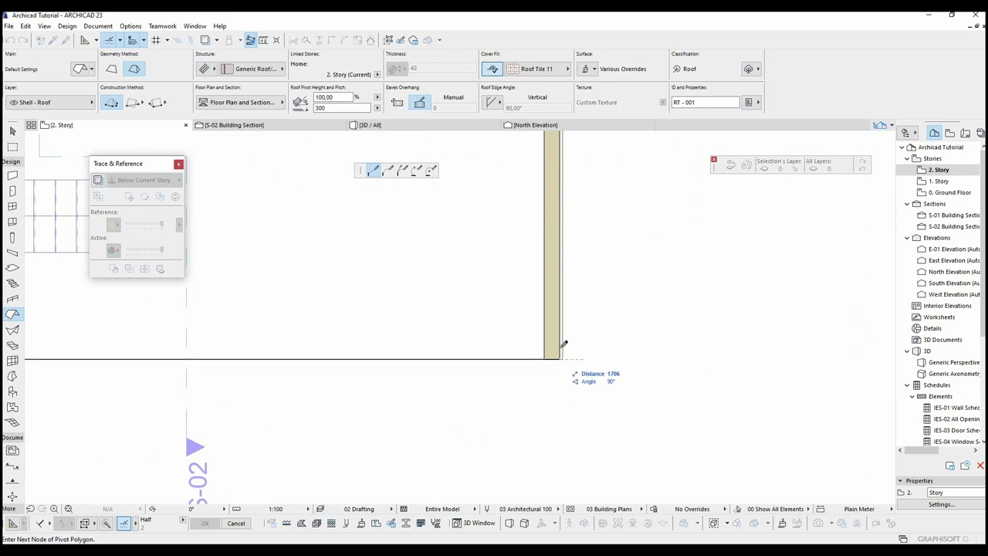
pyautogui.click(563, 345)
pyautogui.scroll(-5, 533, 366)
pyautogui.scroll(8, 552, 207)
pyautogui.click(553, 207)
pyautogui.scroll(-5, 553, 206)
pyautogui.scroll(8, 463, 206)
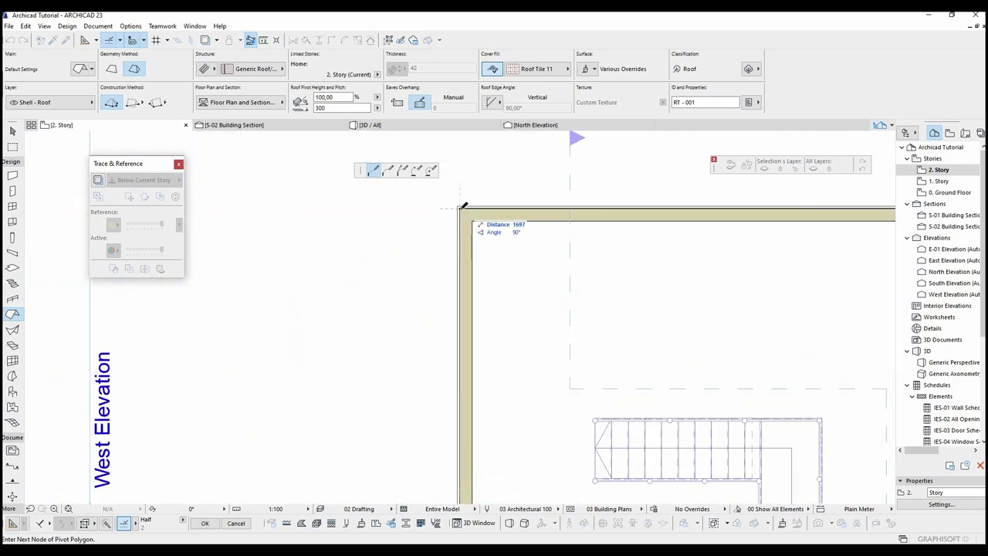
pyautogui.doubleClick(464, 207)
pyautogui.scroll(-5, 357, 224)
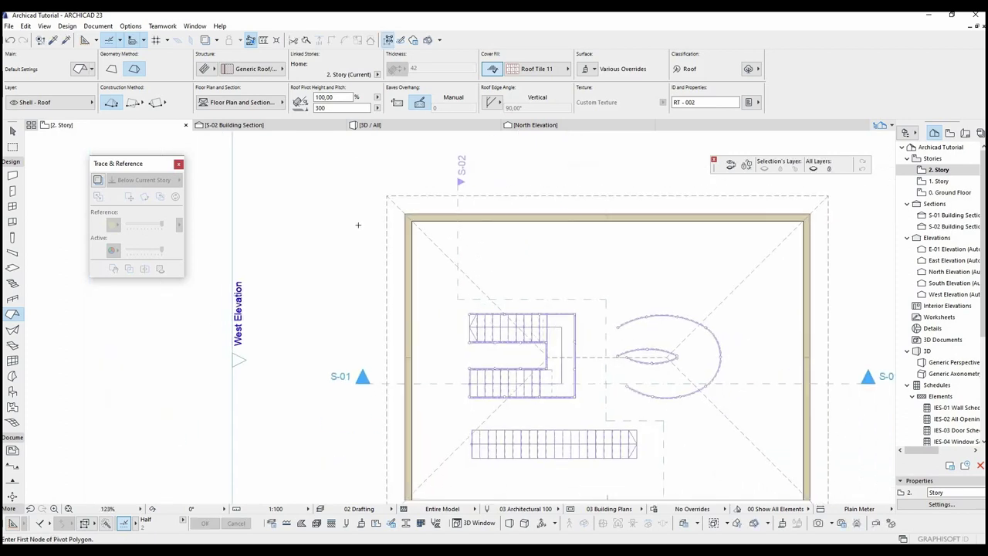
pyautogui.scroll(-2, 358, 225)
# Step: Select the new roof and set its eaves overhang by offset to 0
pyautogui.click(12, 132)
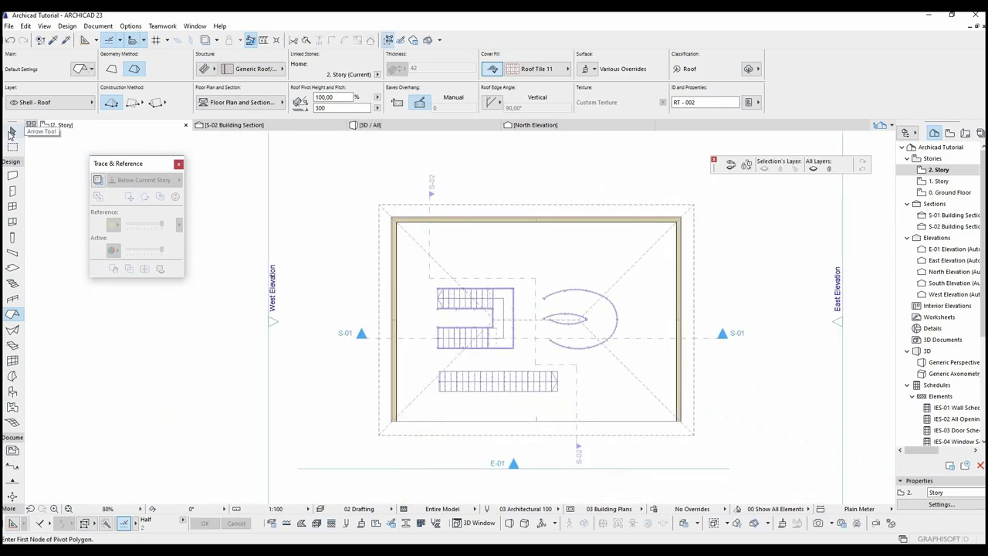
pyautogui.click(379, 210)
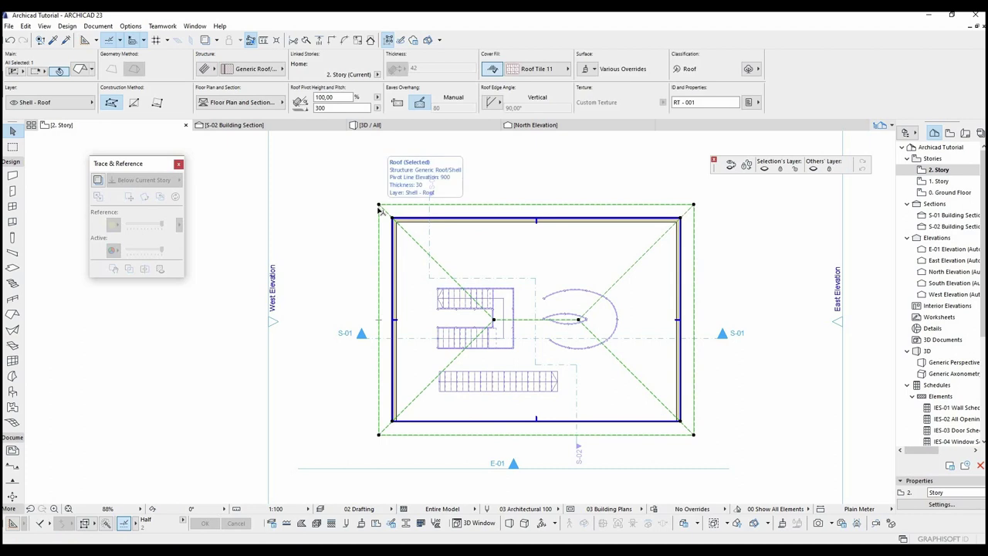
pyautogui.scroll(3, 403, 222)
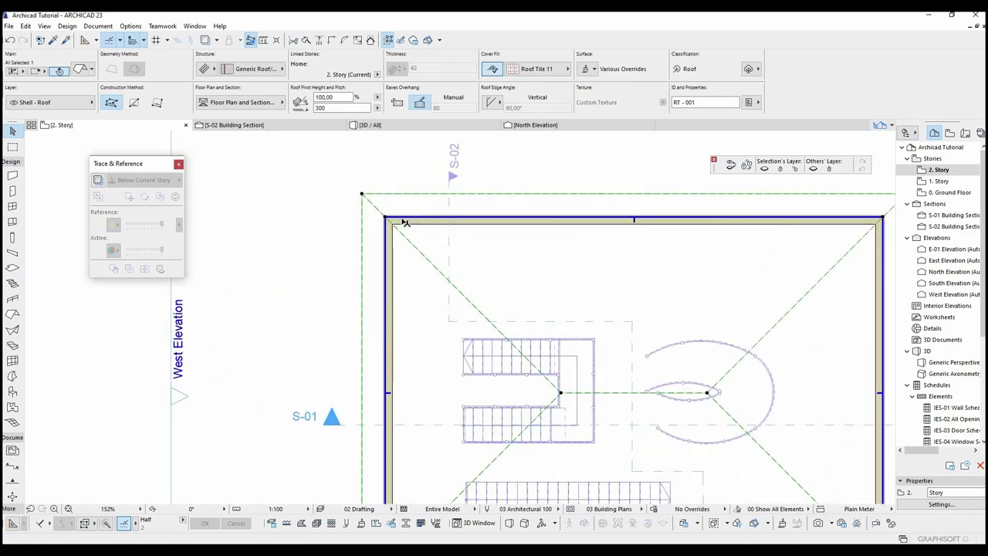
pyautogui.click(396, 103)
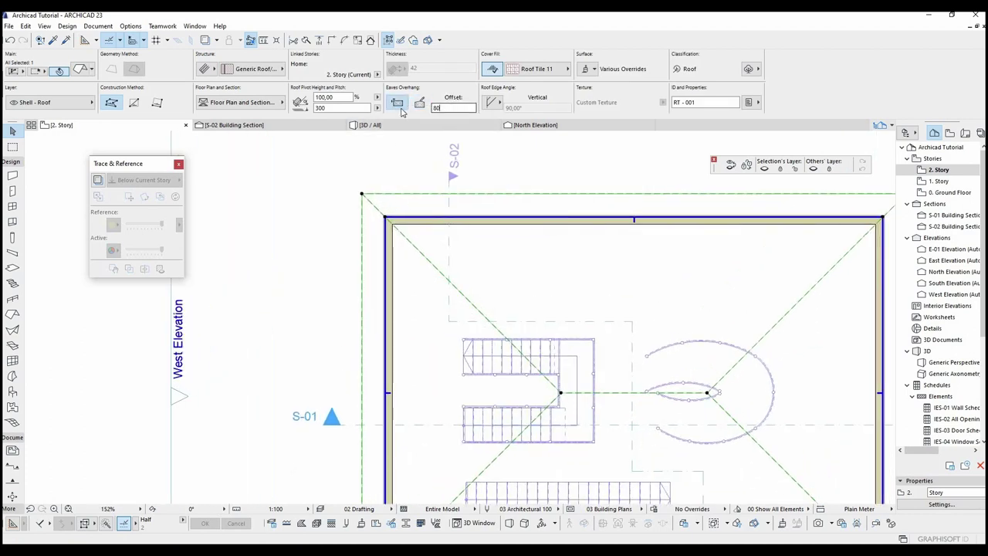
pyautogui.write('0')
pyautogui.press('Return')
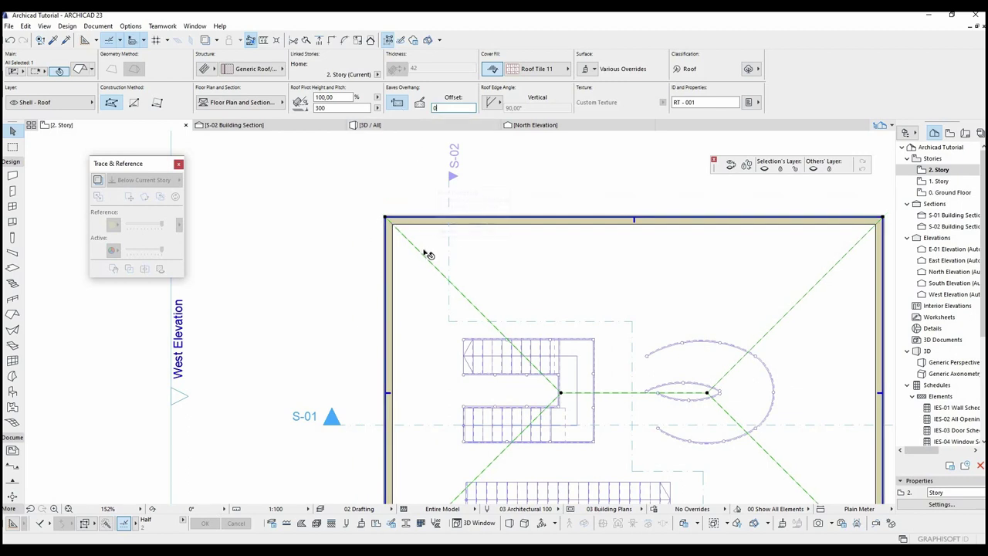
# Step: Rotate the S-01 section line from horizontal to vertical on the 2. Story plan
pyautogui.scroll(-5, 541, 292)
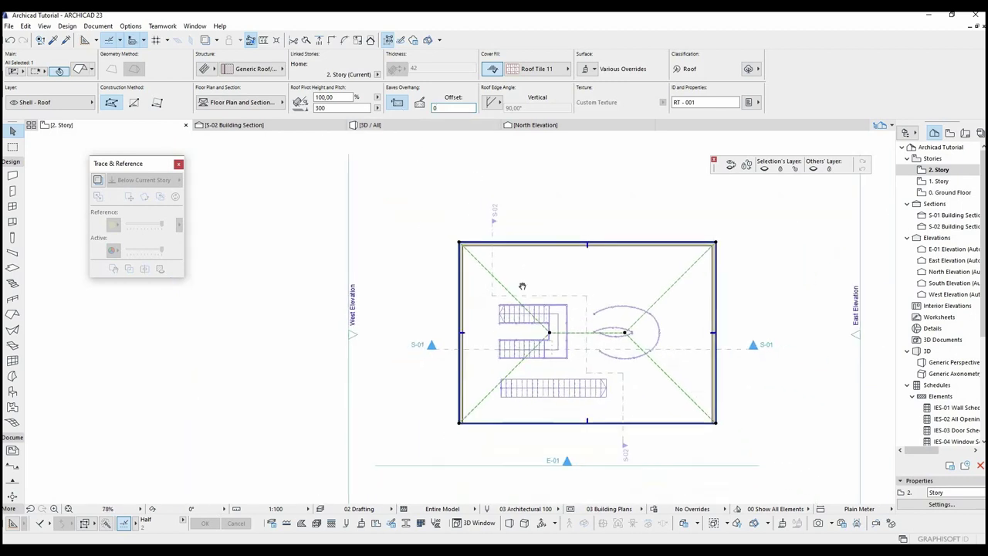
pyautogui.press('Escape')
pyautogui.click(458, 312)
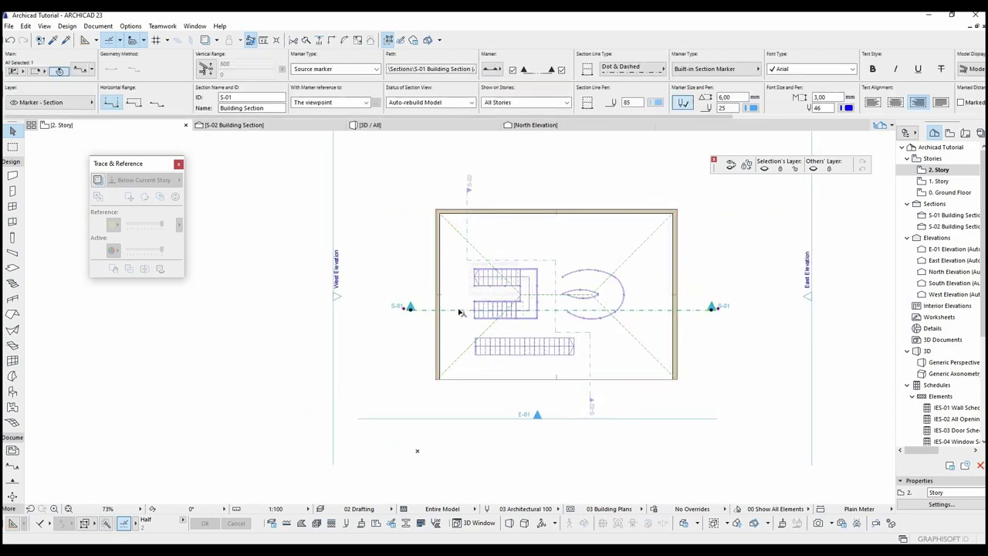
pyautogui.rightClick(458, 312)
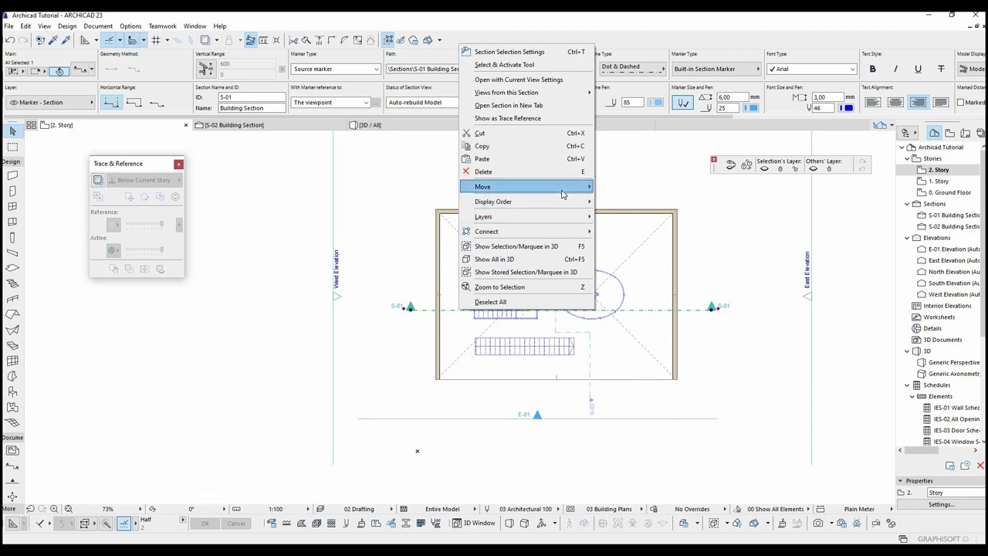
pyautogui.moveTo(566, 190)
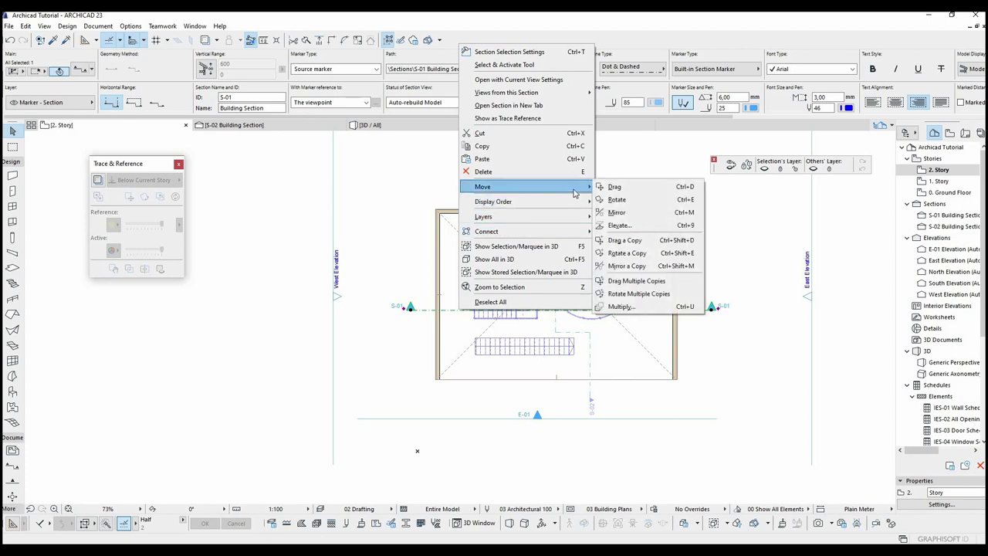
pyautogui.click(642, 201)
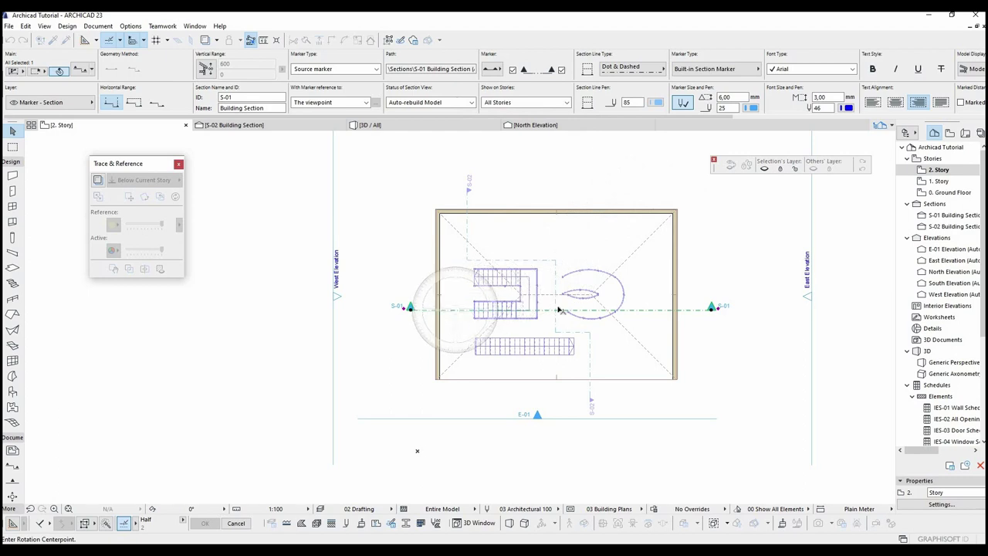
pyautogui.click(455, 309)
pyautogui.click(664, 309)
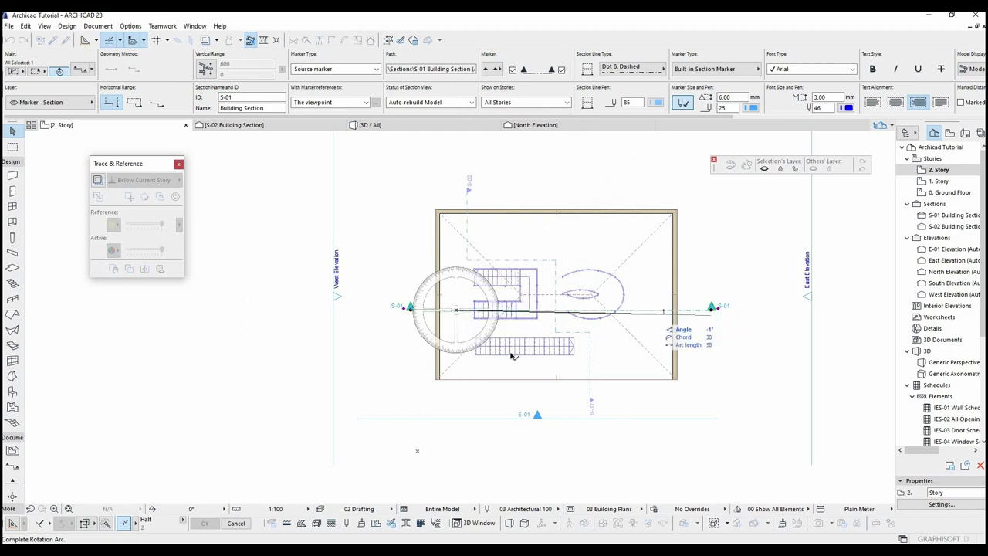
pyautogui.click(456, 376)
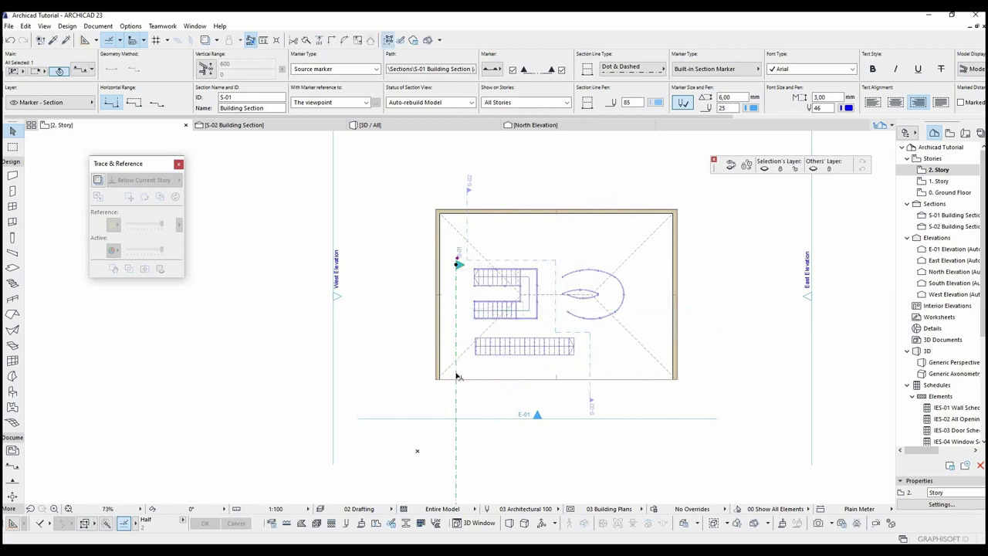
# Step: Move the whole S-01 section line east so it cuts through the middle of the building
pyautogui.click(456, 376)
pyautogui.click(373, 171)
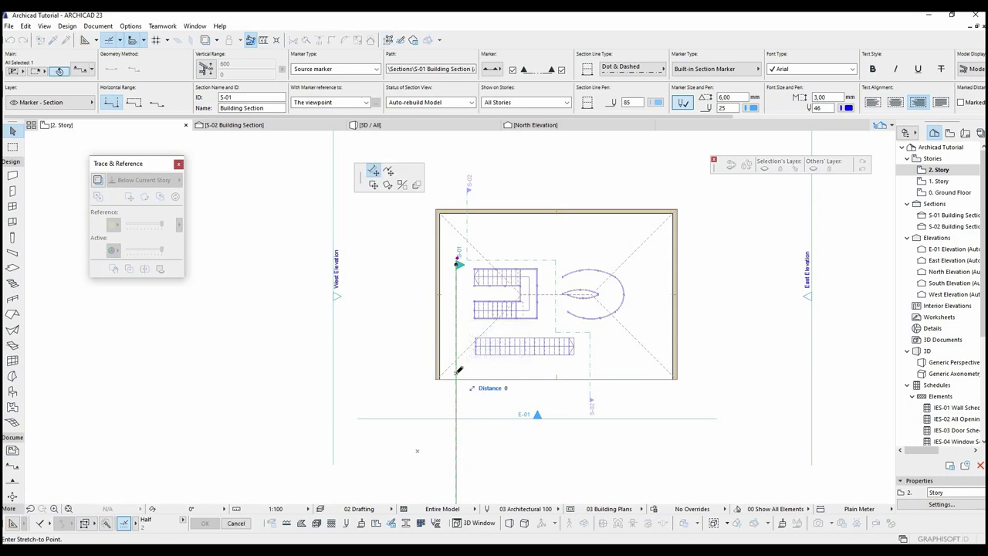
pyautogui.click(374, 185)
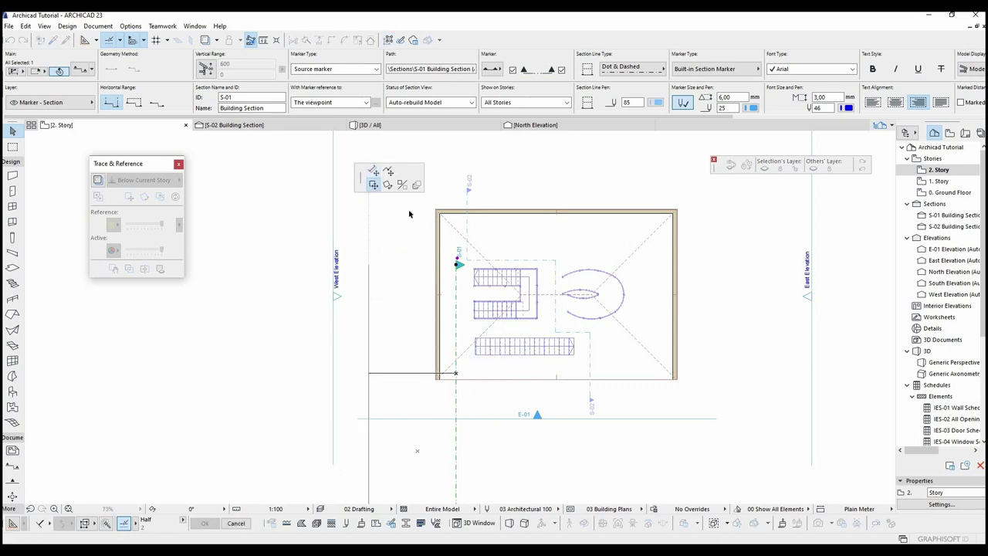
pyautogui.click(550, 301)
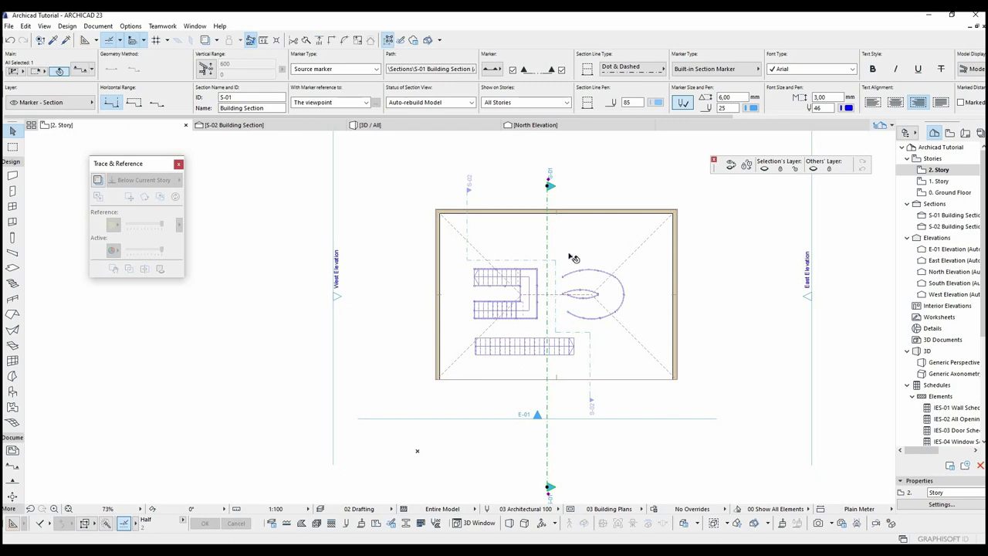
# Step: Open the S-01 section with current view settings and select the roof to check its pivot height setting
pyautogui.rightClick(548, 229)
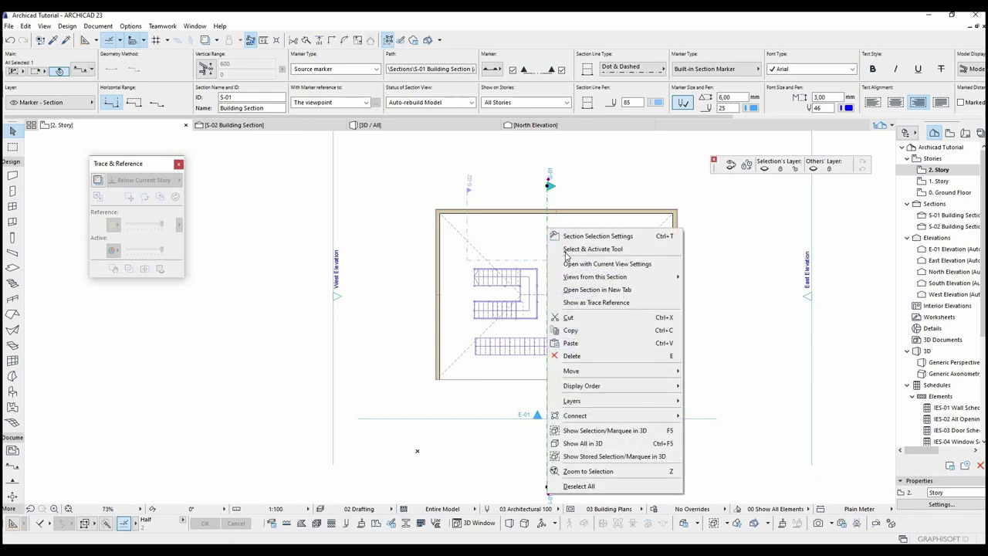
pyautogui.click(586, 265)
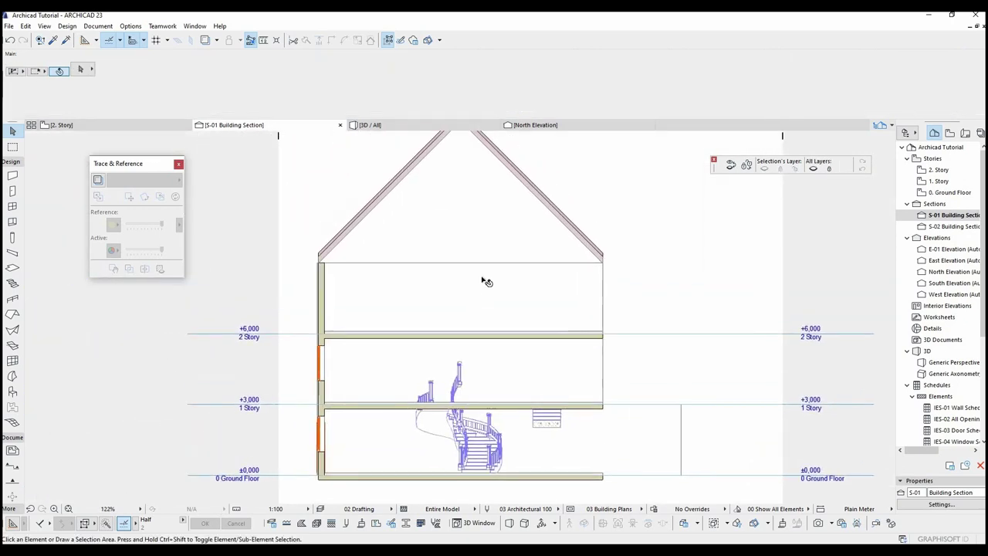
pyautogui.click(380, 235)
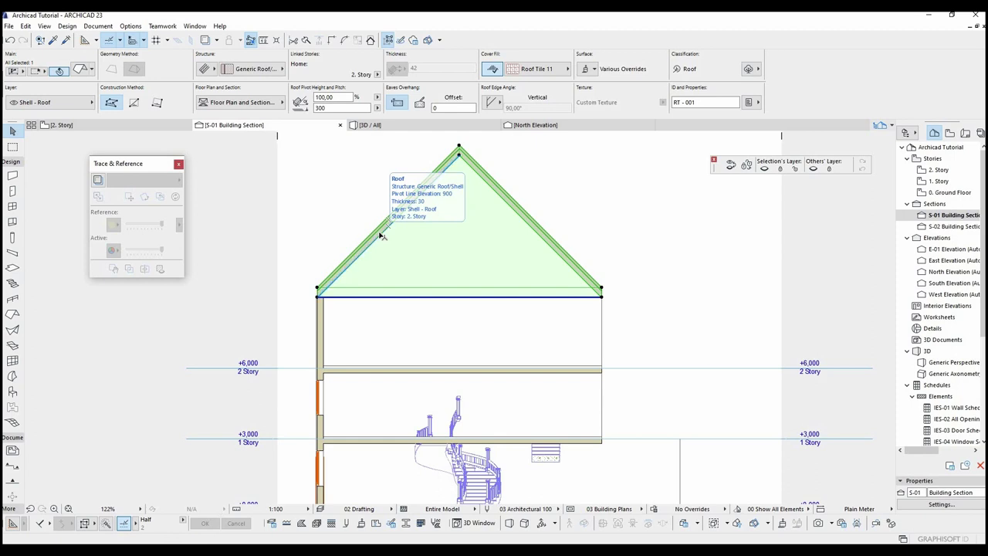
pyautogui.press('Return')
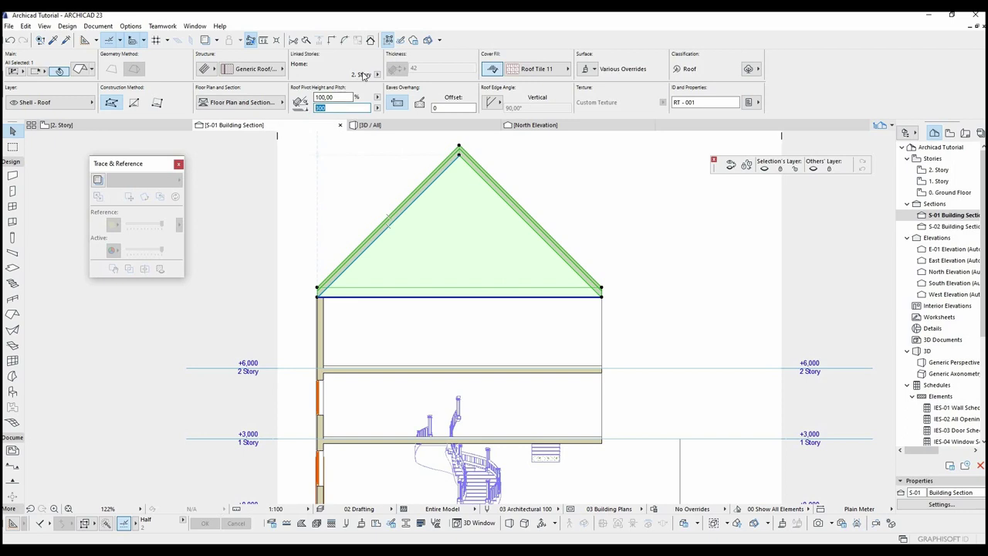
pyautogui.scroll(-3, 572, 300)
pyautogui.hscroll(2, 572, 300)
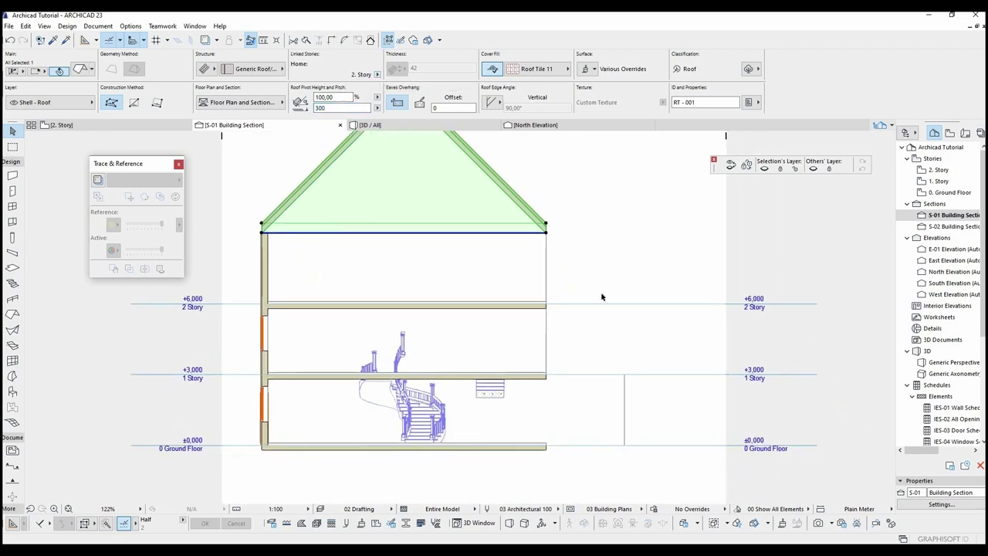
# Step: Measure the vertical distance from the roof's lower corner down to the 2. Story level line
pyautogui.click(565, 293)
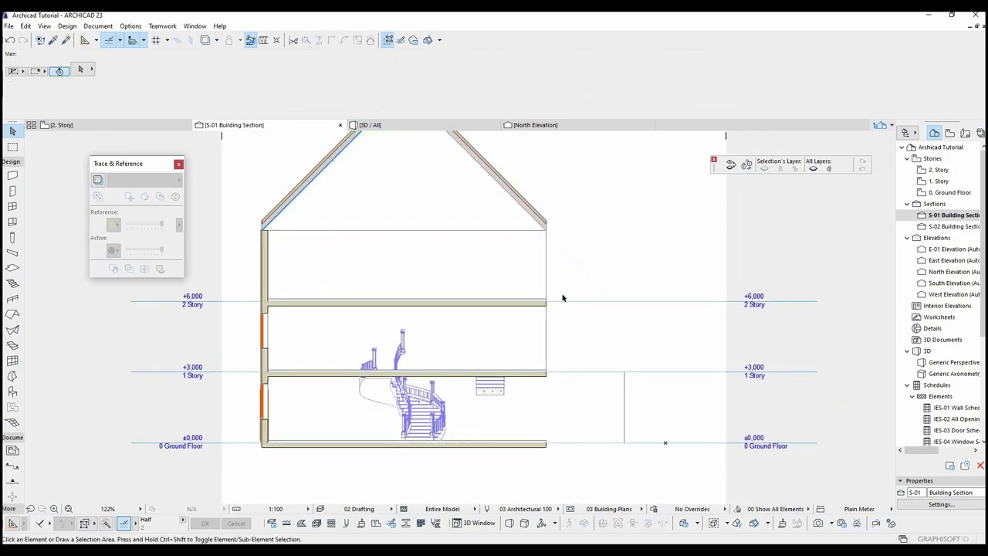
pyautogui.press('m')
pyautogui.scroll(2, 559, 243)
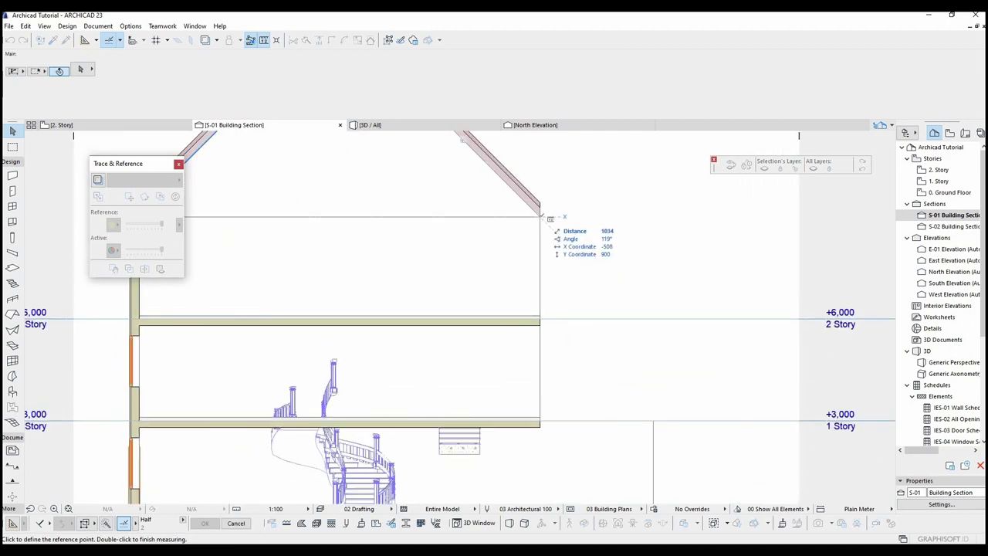
pyautogui.scroll(2, 540, 318)
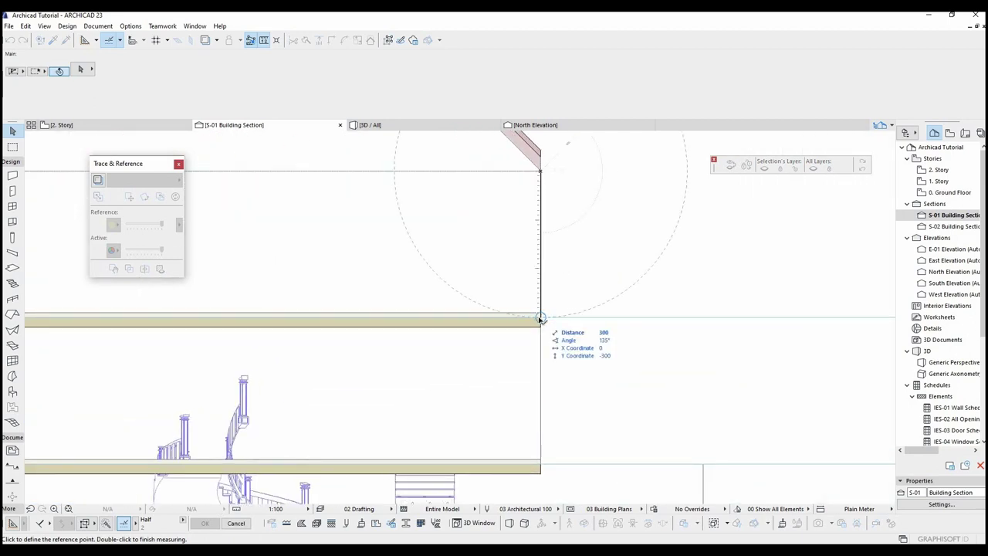
pyautogui.press('Escape')
# Step: Select the roof in the section and set its pitch to 45%
pyautogui.moveTo(465, 251); pyautogui.dragTo(565, 383, button='middle')
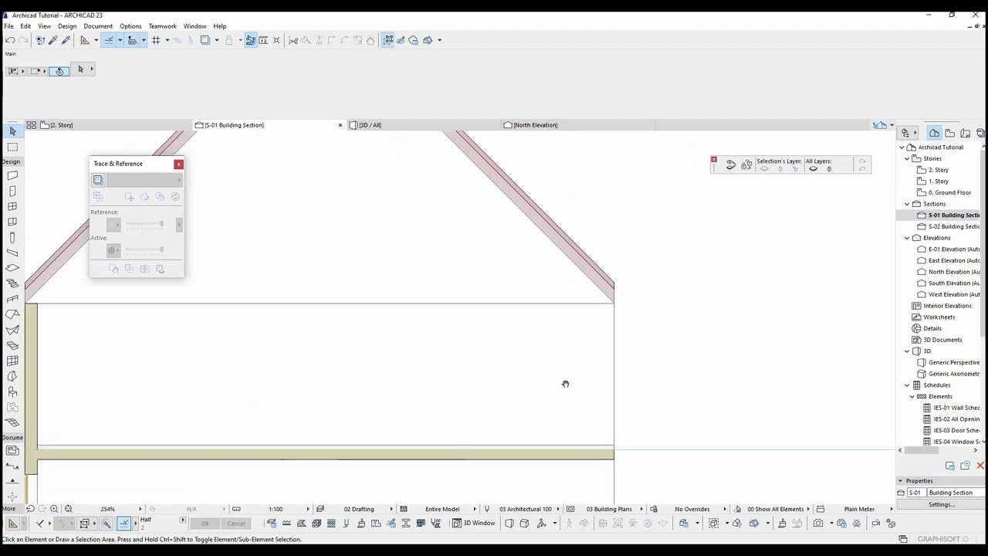
pyautogui.scroll(-3, 540, 359)
pyautogui.click(425, 221)
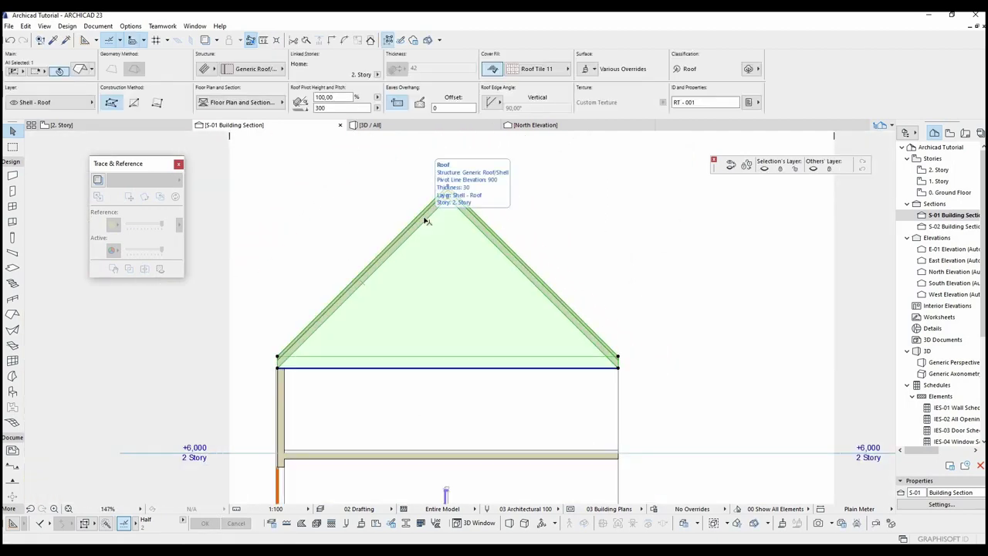
pyautogui.click(377, 97)
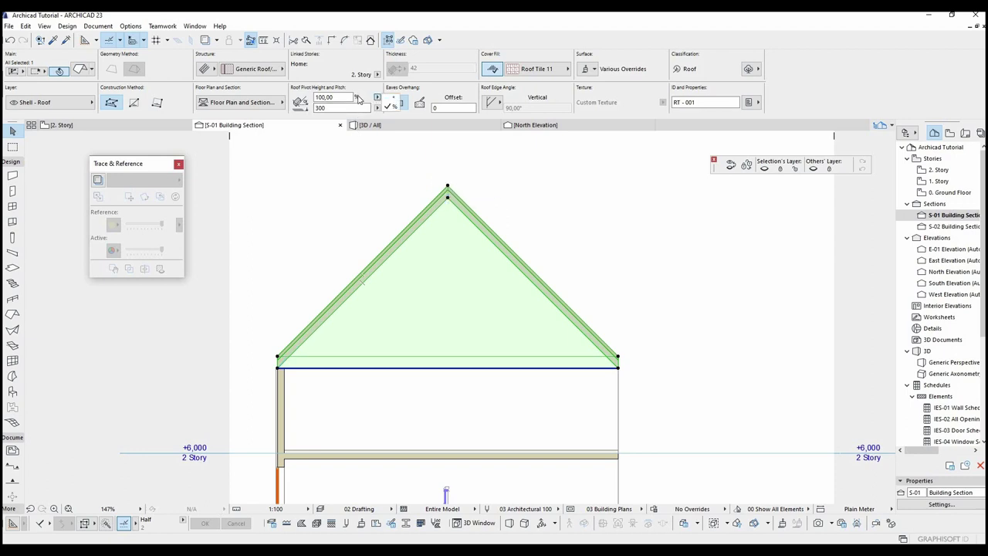
pyautogui.click(345, 97)
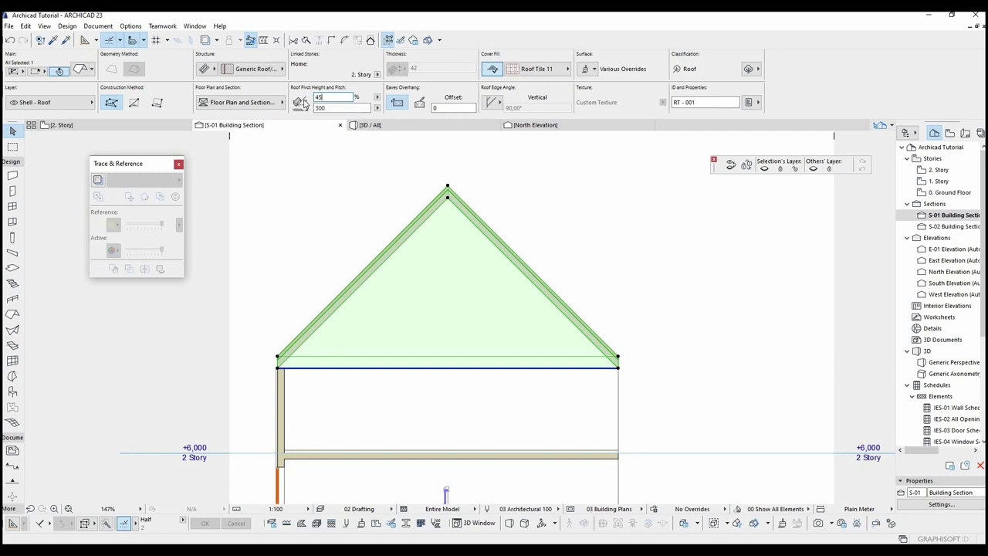
pyautogui.press('Return')
# Step: Set the roof's eaves overhang offset to 100 and deselect the roof
pyautogui.moveTo(343, 280); pyautogui.dragTo(415, 196, button='middle')
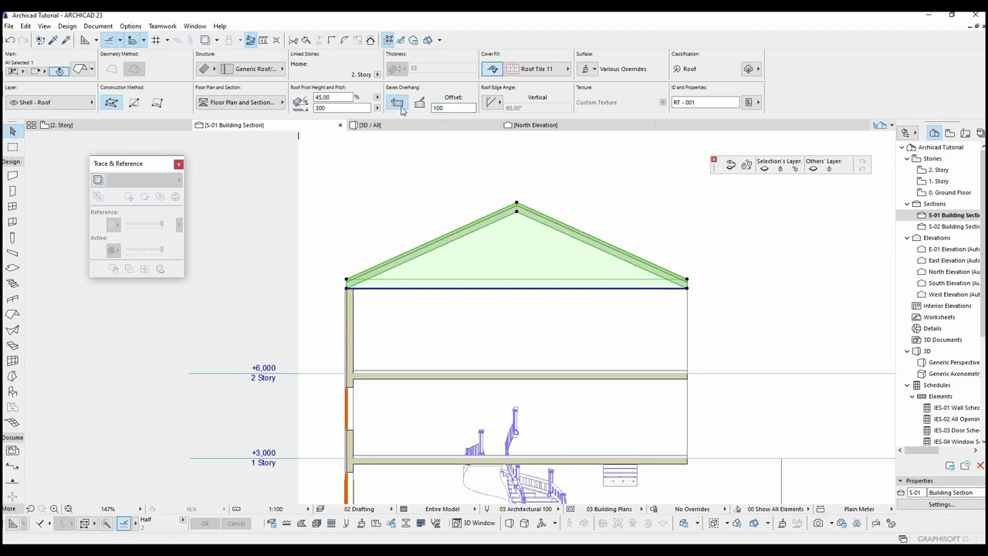
pyautogui.press('Return')
pyautogui.scroll(5, 309, 326)
pyautogui.click(295, 330)
pyautogui.scroll(1, 295, 328)
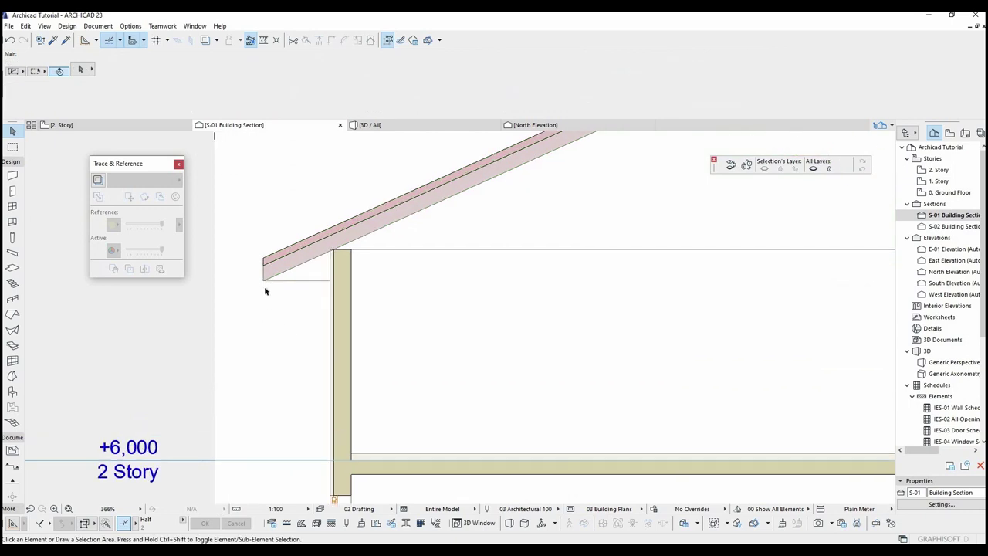
# Step: Change the roof's edge angle to Perpendicular at the eaves
pyautogui.moveTo(264, 306); pyautogui.dragTo(266, 330, button='middle')
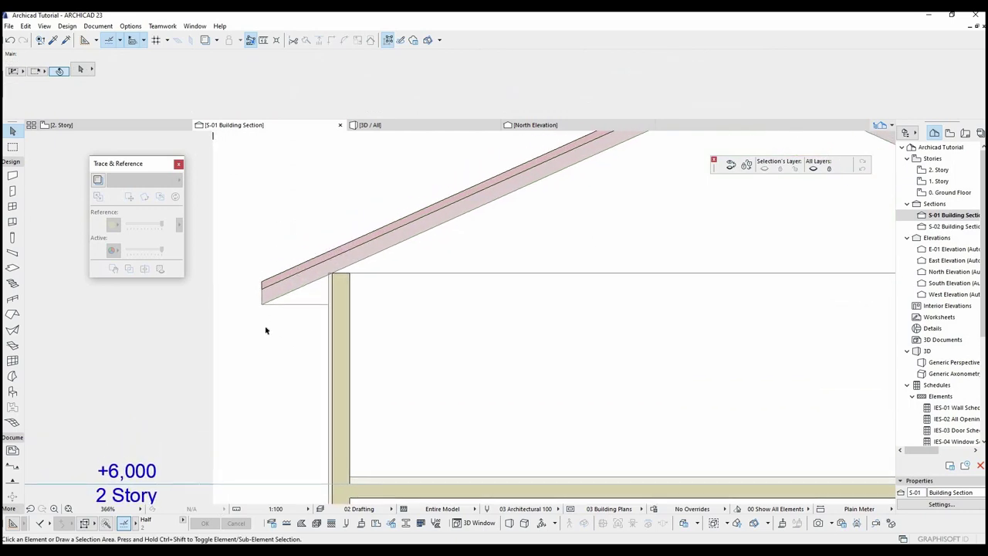
pyautogui.click(276, 296)
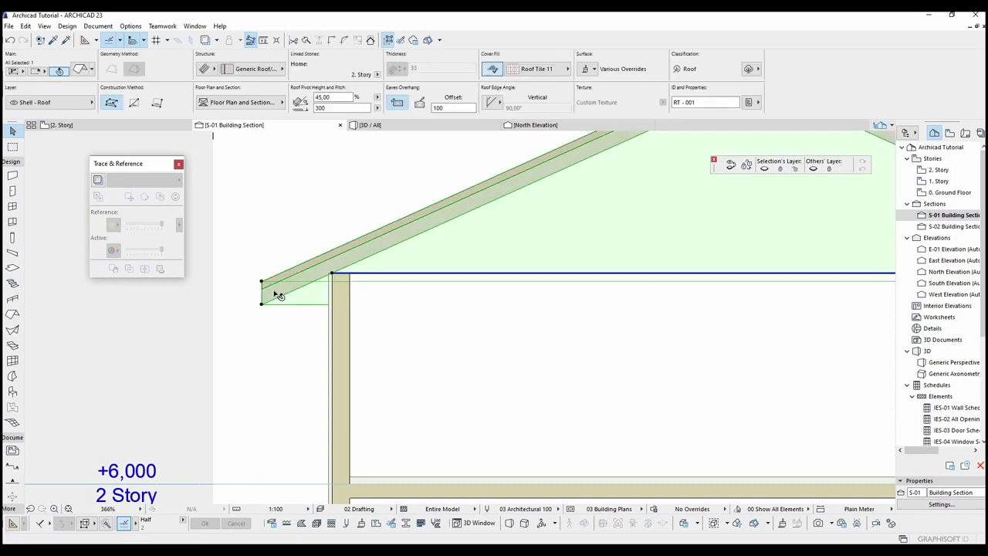
pyautogui.click(493, 103)
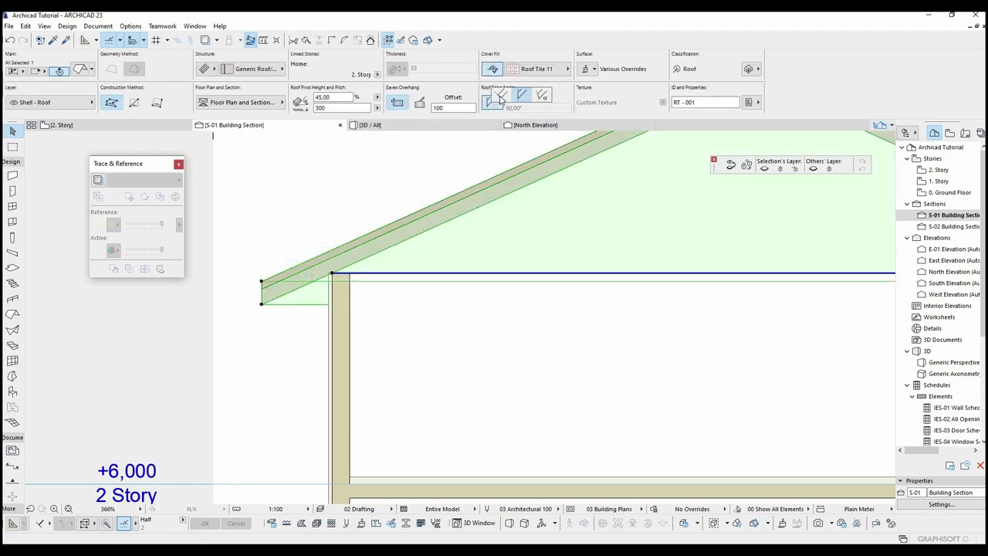
pyautogui.click(501, 99)
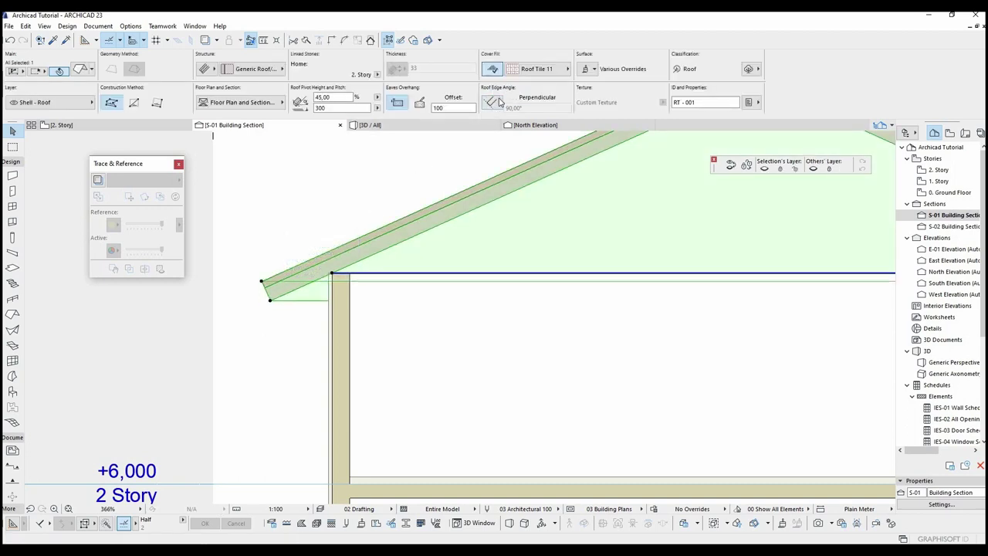
pyautogui.click(368, 199)
# Step: Change the roof's composite structure to Roof Aluminium and inspect its layers at the eaves
pyautogui.scroll(-5, 613, 237)
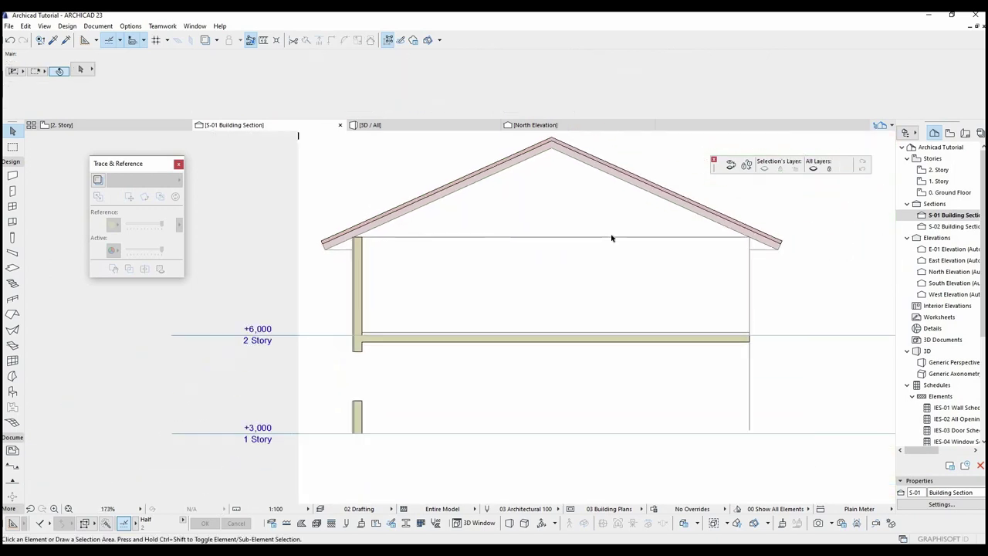
pyautogui.scroll(1, 591, 216)
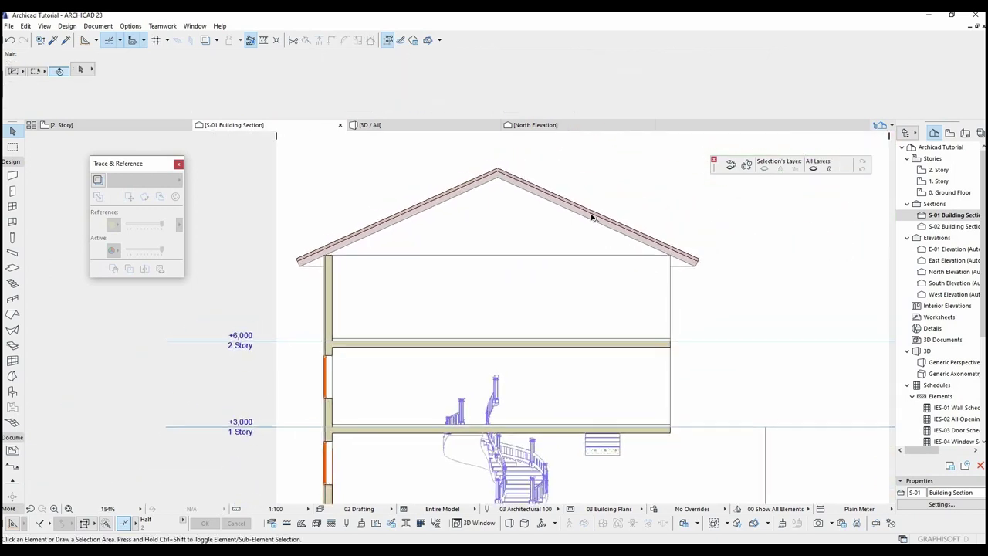
pyautogui.click(591, 215)
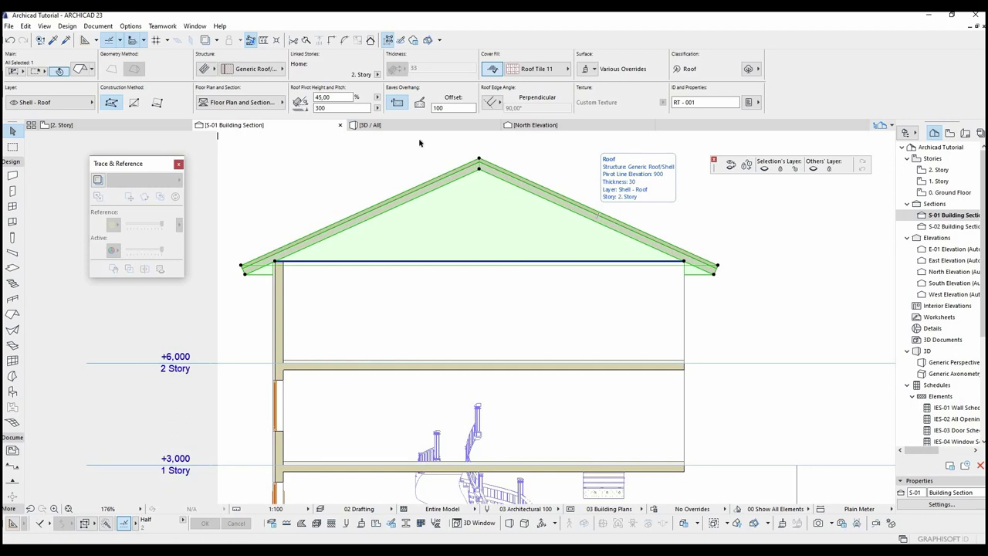
pyautogui.click(276, 71)
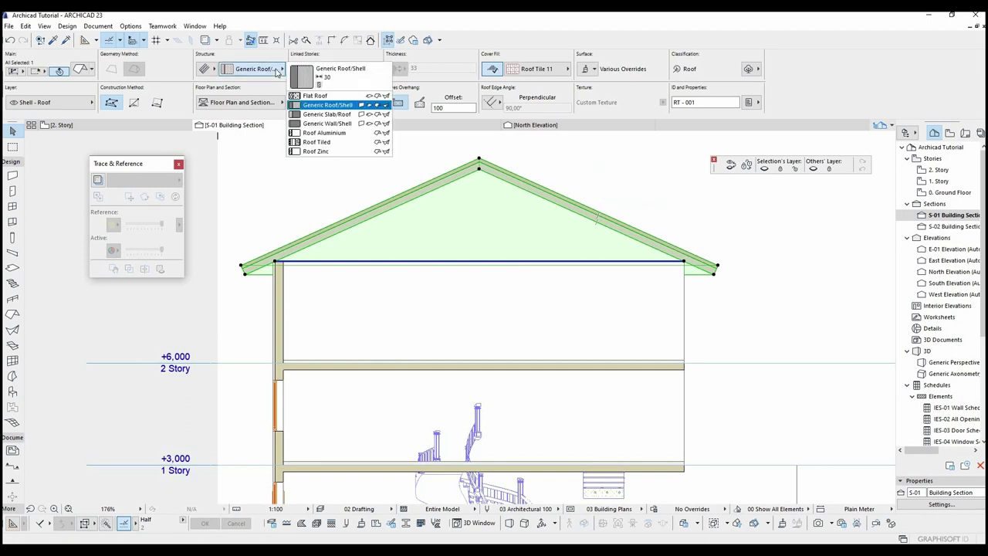
pyautogui.click(334, 134)
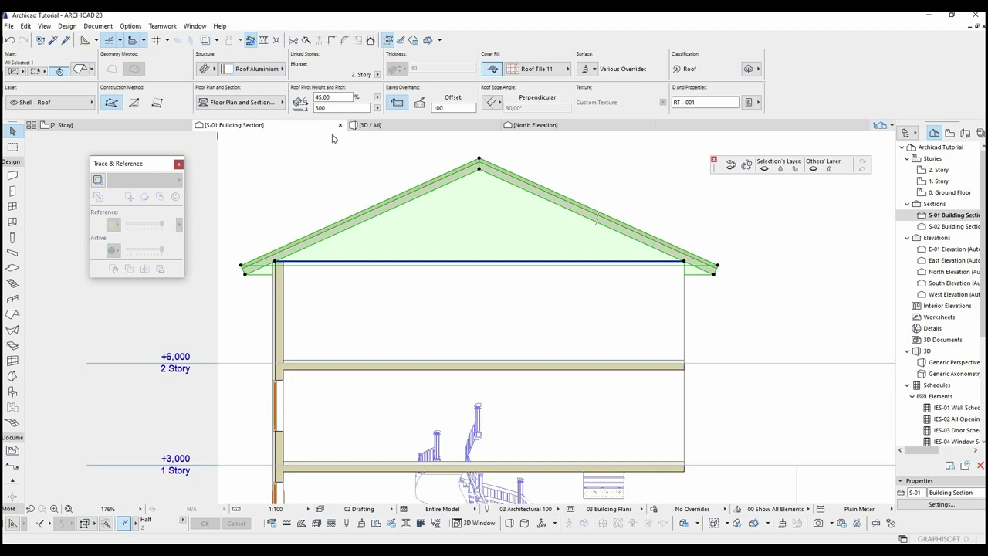
pyautogui.click(312, 170)
pyautogui.scroll(4, 287, 267)
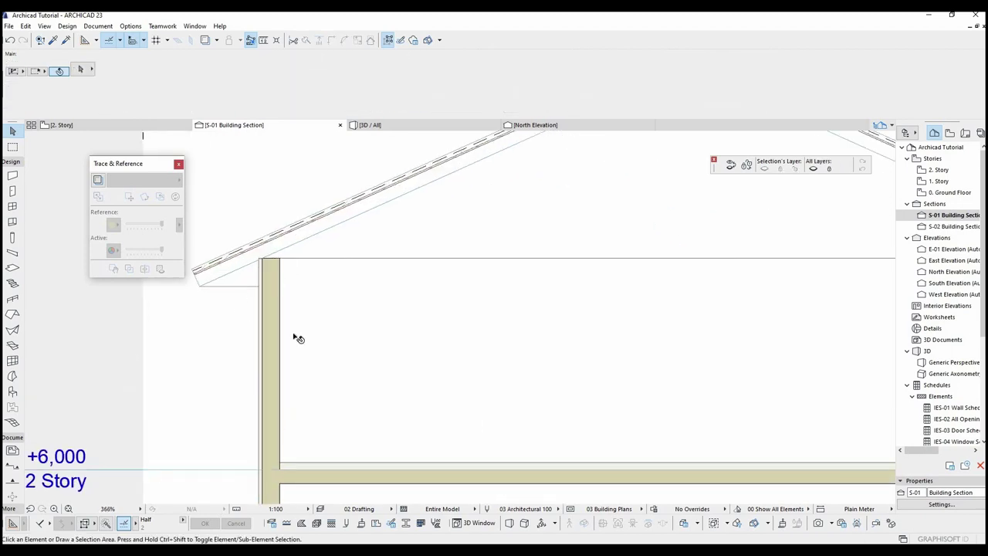
pyautogui.moveTo(435, 332); pyautogui.dragTo(440, 266, button='middle')
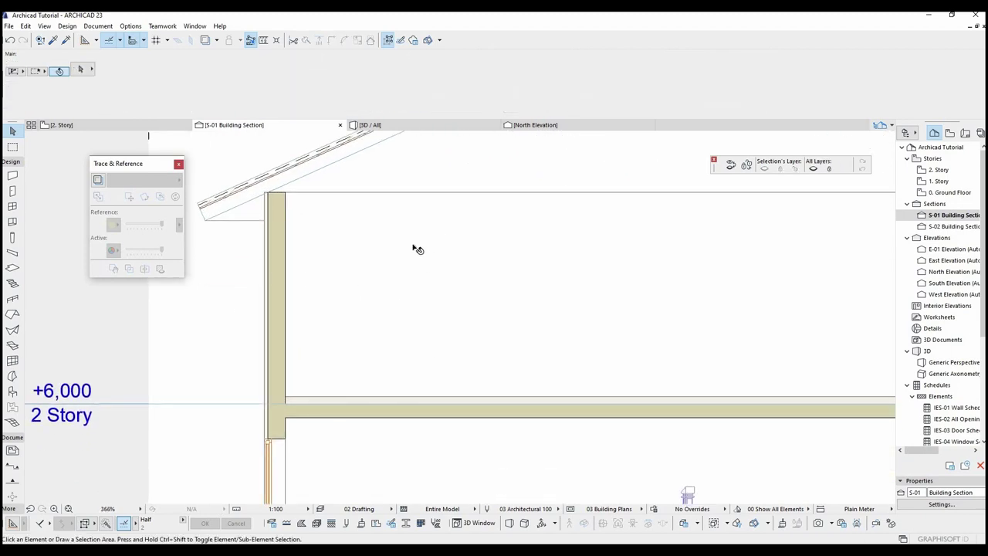
pyautogui.click(317, 157)
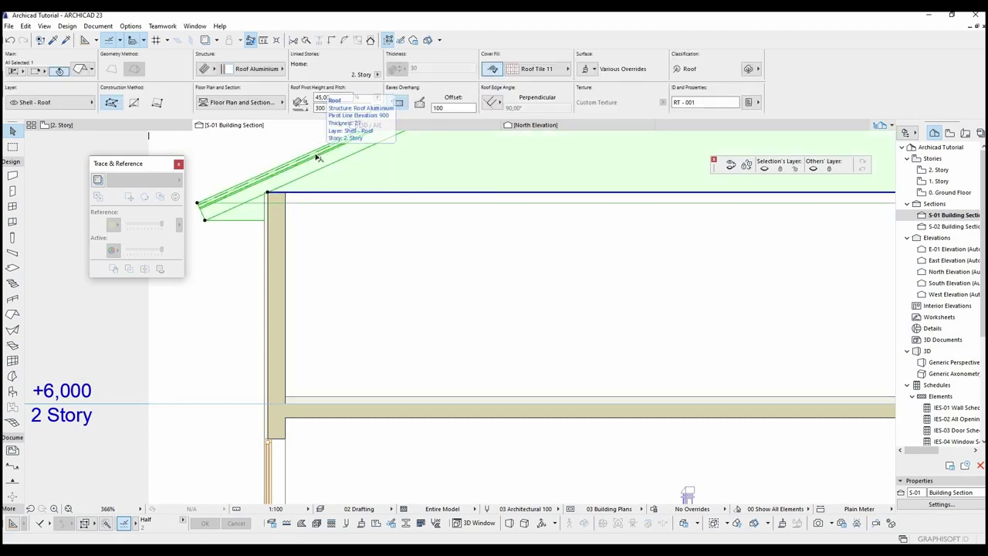
pyautogui.rightClick(317, 157)
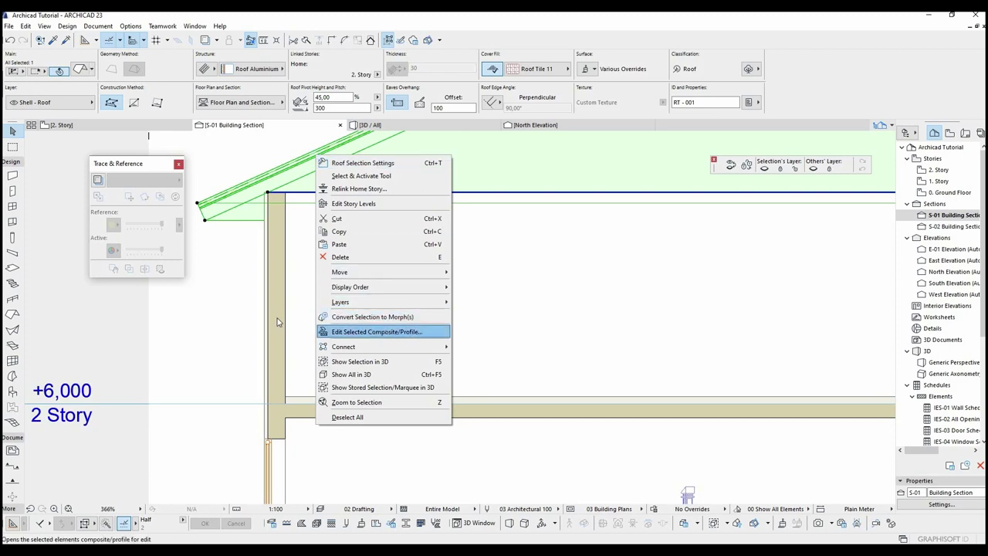
pyautogui.click(244, 317)
pyautogui.click(244, 317)
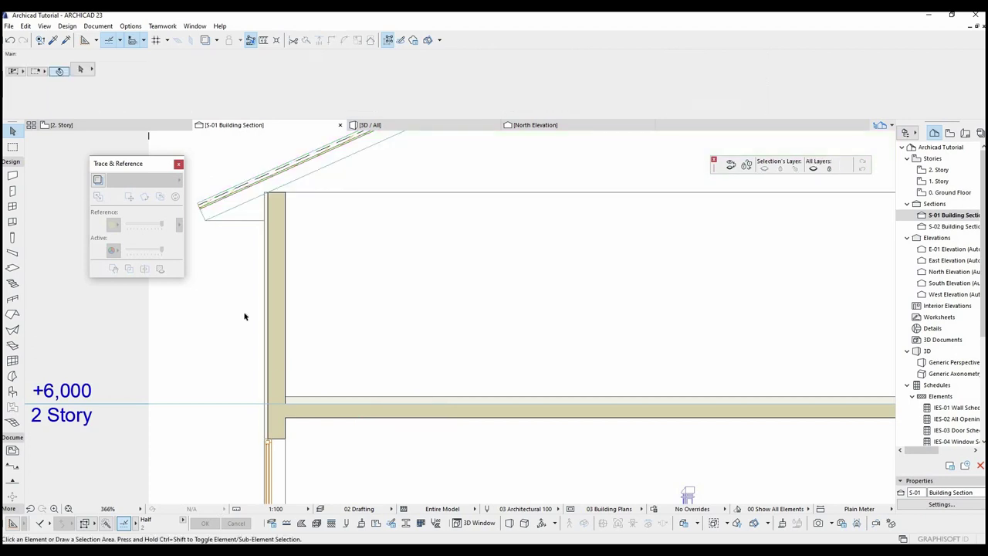
pyautogui.scroll(-5, 244, 316)
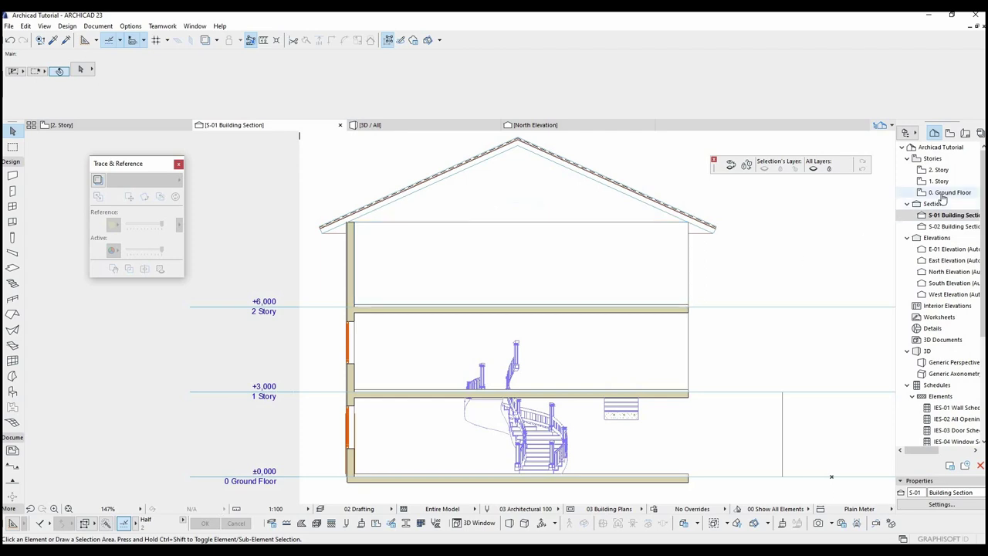
# Step: Switch to the 3D view of the whole house and select the roof
pyautogui.click(431, 126)
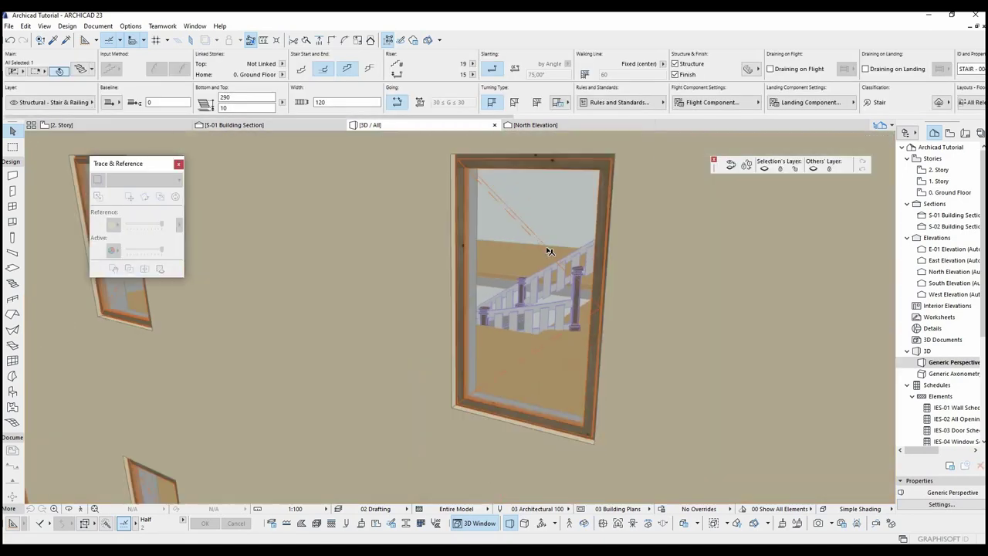
pyautogui.scroll(-10, 548, 251)
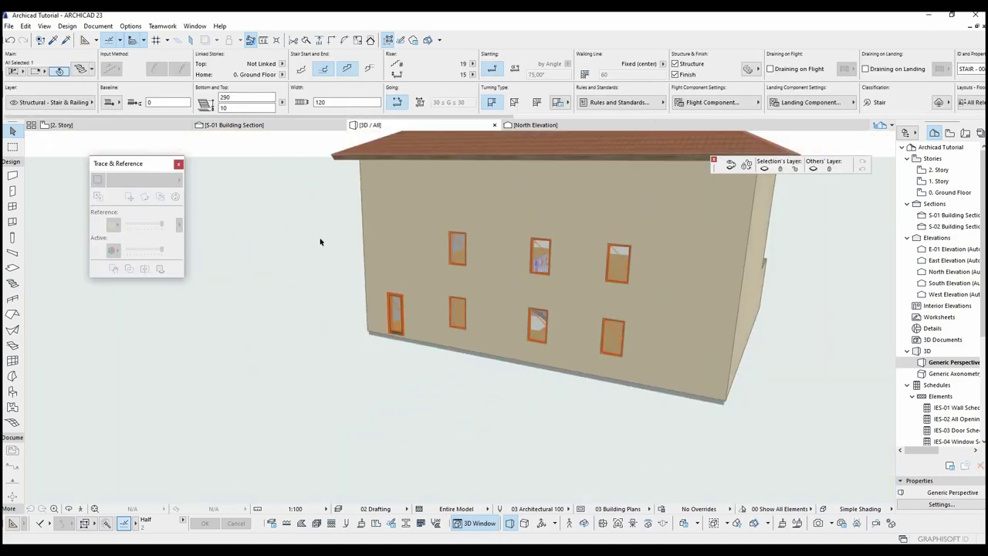
pyautogui.keyDown('shift'); pyautogui.moveTo(478, 209); pyautogui.dragTo(420, 351, button='middle'); pyautogui.keyUp('shift')
pyautogui.scroll(3, 420, 351)
pyautogui.scroll(3, 489, 258)
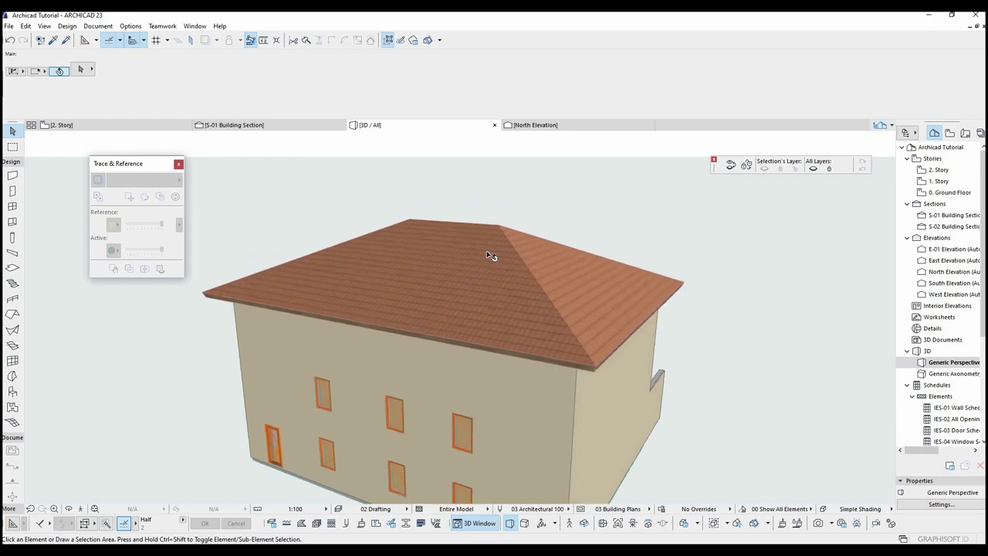
pyautogui.click(490, 257)
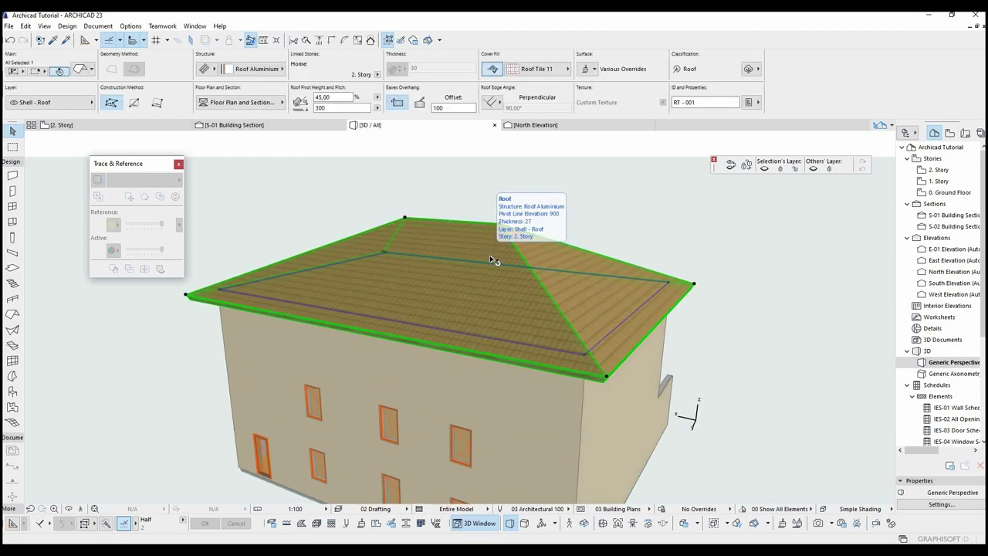
# Step: Stretch the near ridge endpoint horizontally outward to turn that hip into a gable end with a 90° roof pitch
pyautogui.scroll(1, 497, 258)
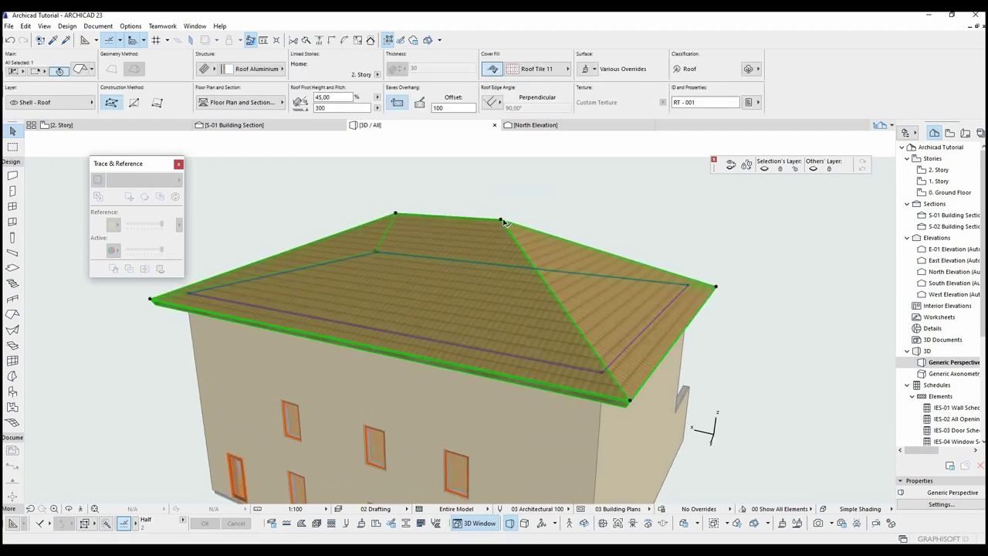
pyautogui.click(501, 221)
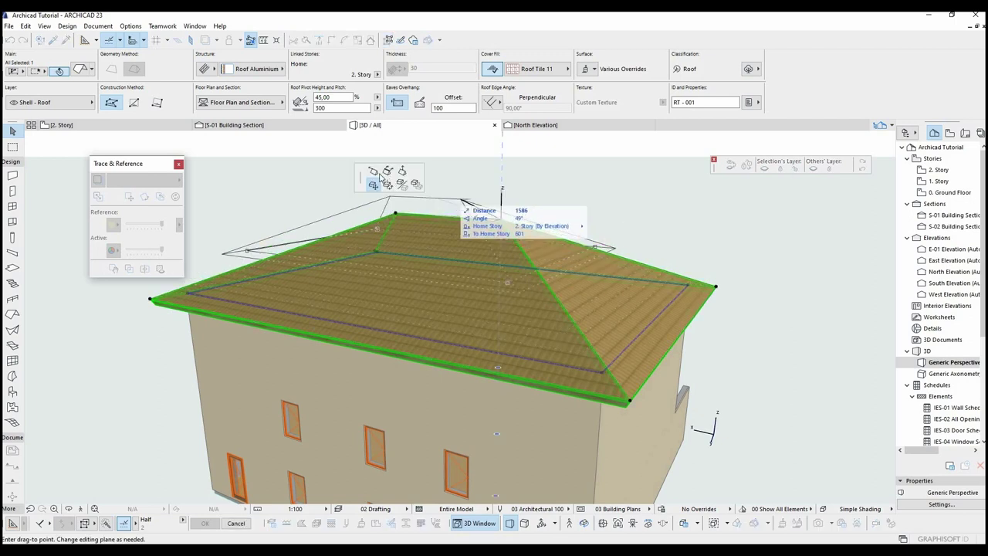
pyautogui.click(373, 170)
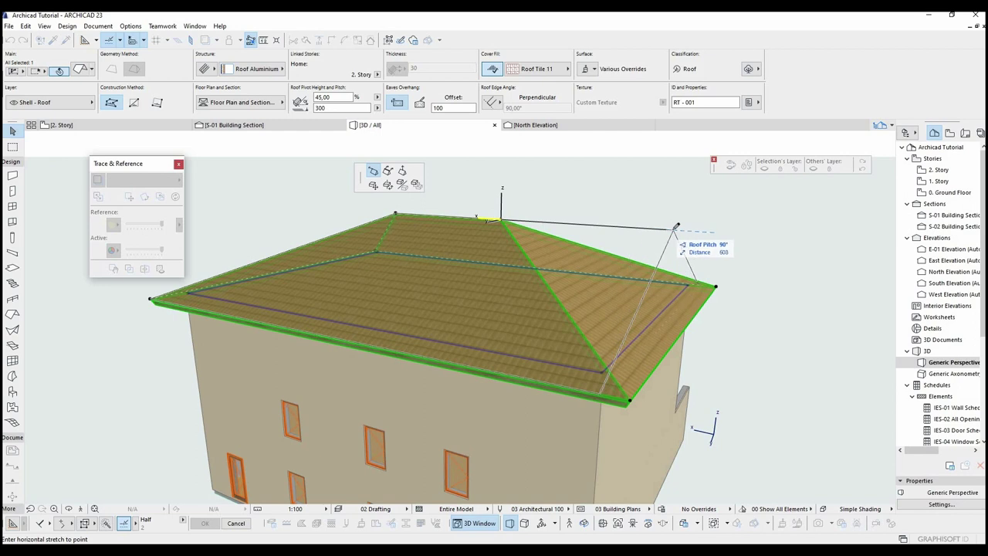
pyautogui.click(674, 231)
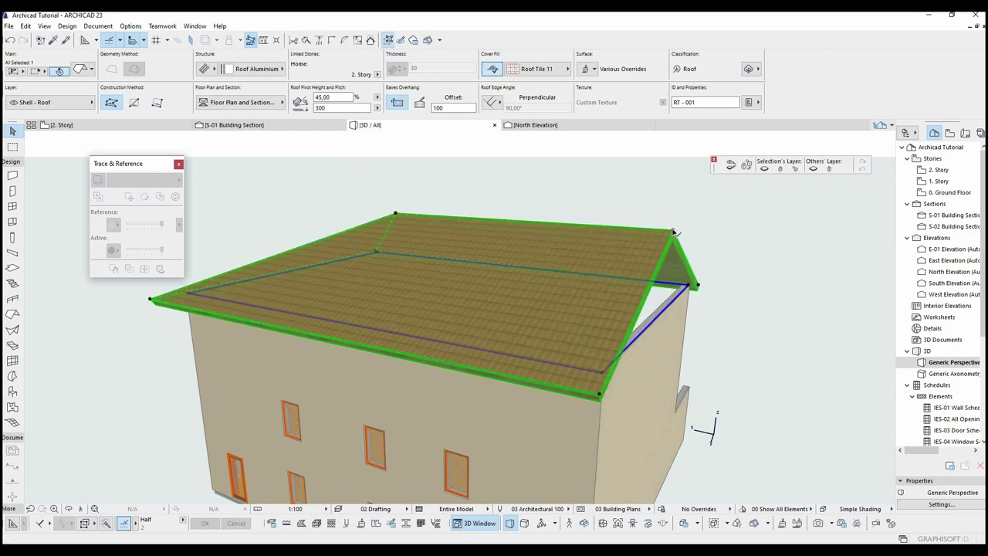
pyautogui.press('Escape')
# Step: Try raising the roof by elevating the ridge endpoint at the hipped end, and undo the stretch
pyautogui.click(396, 216)
pyautogui.click(396, 215)
pyautogui.click(402, 171)
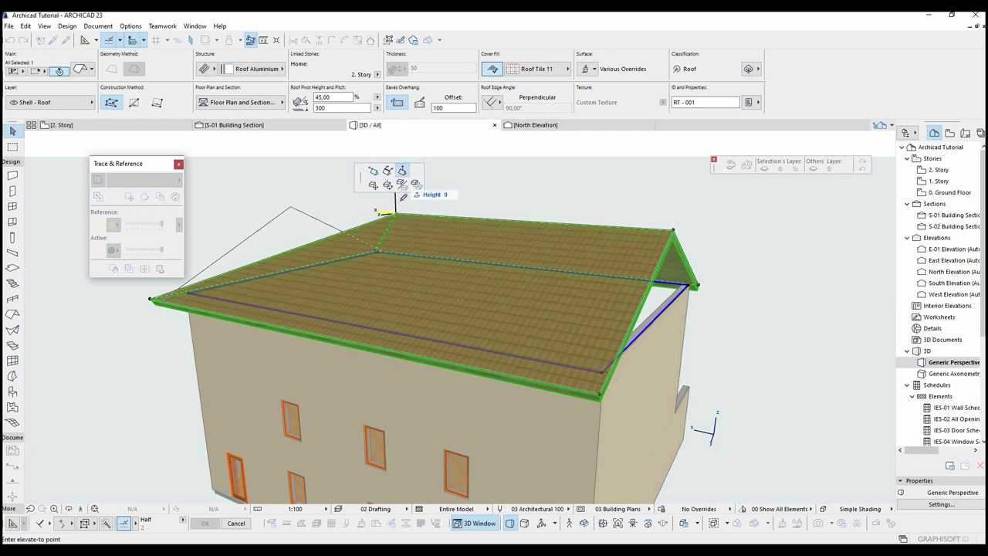
pyautogui.keyDown('shift'); pyautogui.moveTo(409, 219); pyautogui.dragTo(456, 256, button='middle'); pyautogui.keyUp('shift')
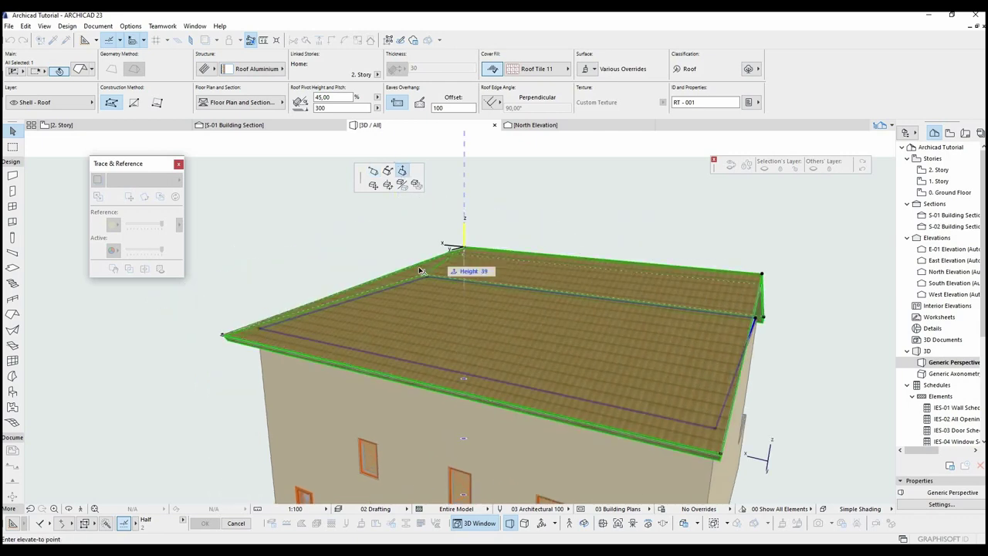
pyautogui.click(476, 234)
pyautogui.keyDown('shift'); pyautogui.moveTo(475, 234); pyautogui.dragTo(264, 284, button='middle'); pyautogui.keyUp('shift')
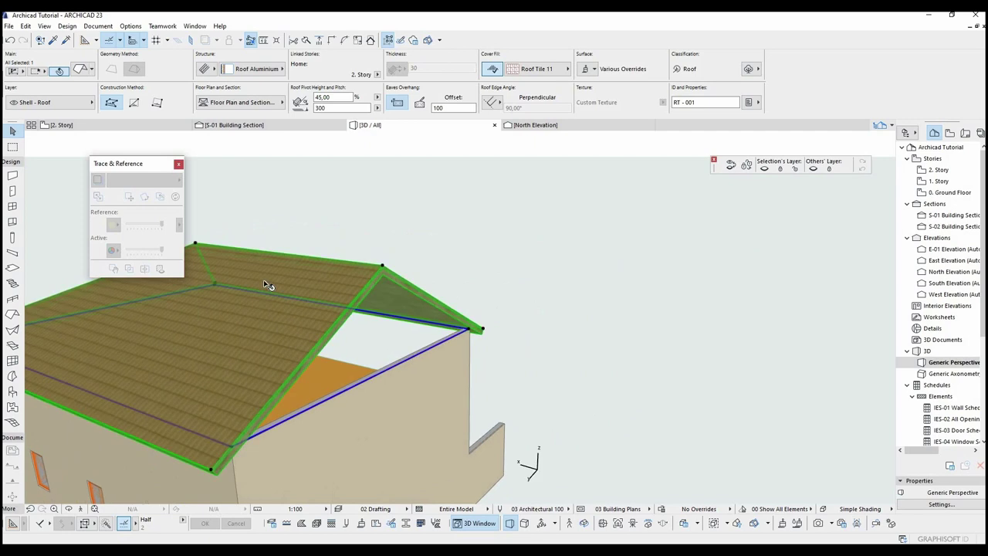
pyautogui.click(10, 40)
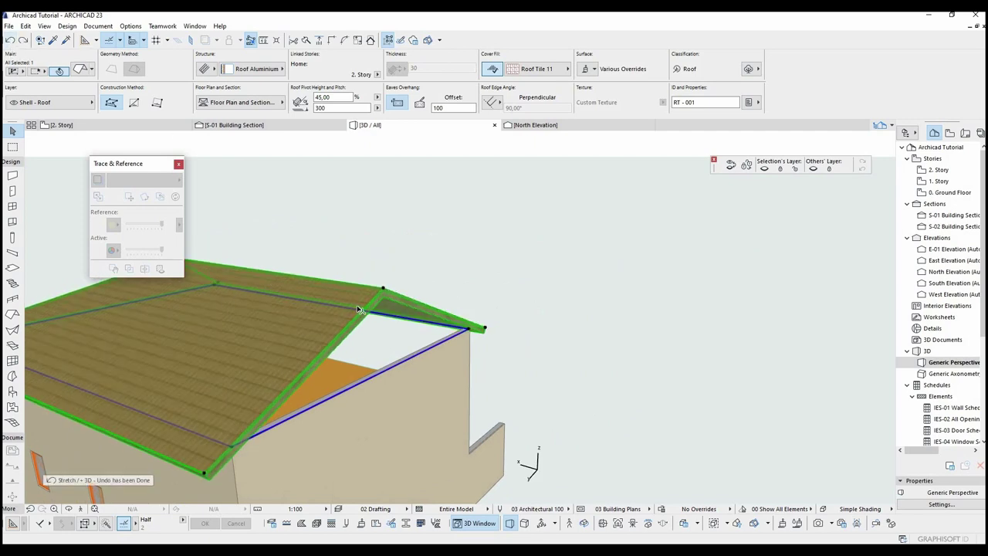
# Step: Try elevating the ridge endpoint at the gable end by about 197, and undo the stretch
pyautogui.click(382, 291)
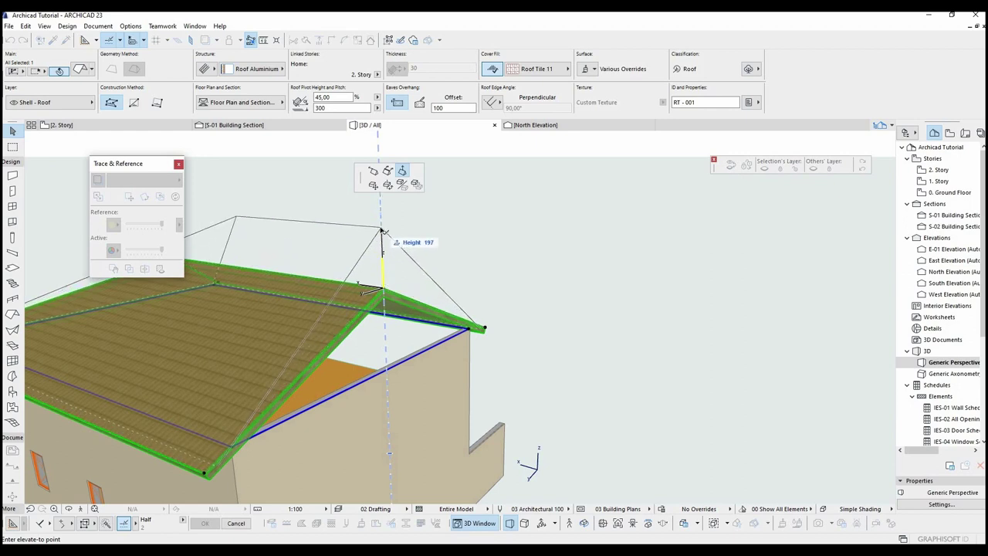
pyautogui.click(381, 227)
pyautogui.keyDown('shift'); pyautogui.moveTo(361, 270); pyautogui.dragTo(402, 240, button='middle'); pyautogui.keyUp('shift')
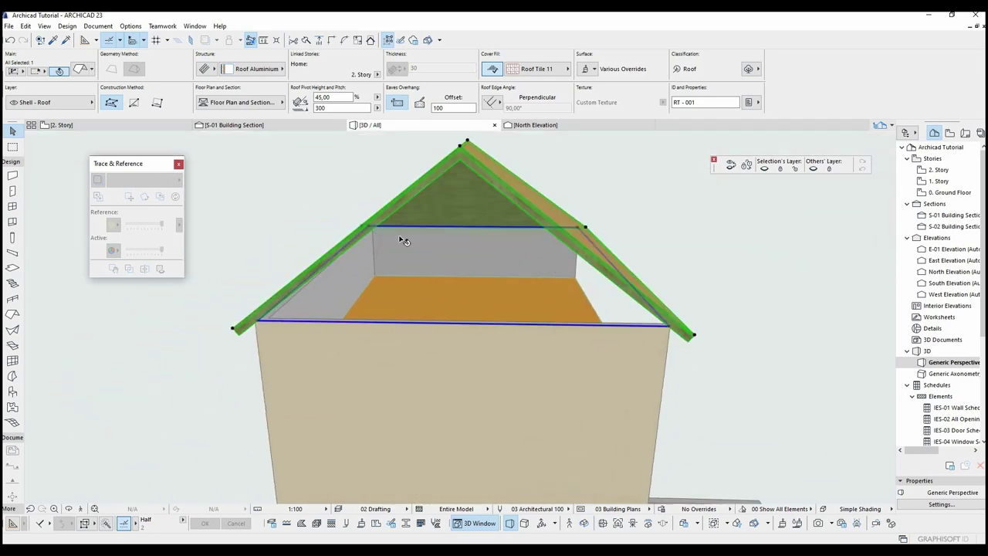
pyautogui.hotkey('ctrl', 'z')
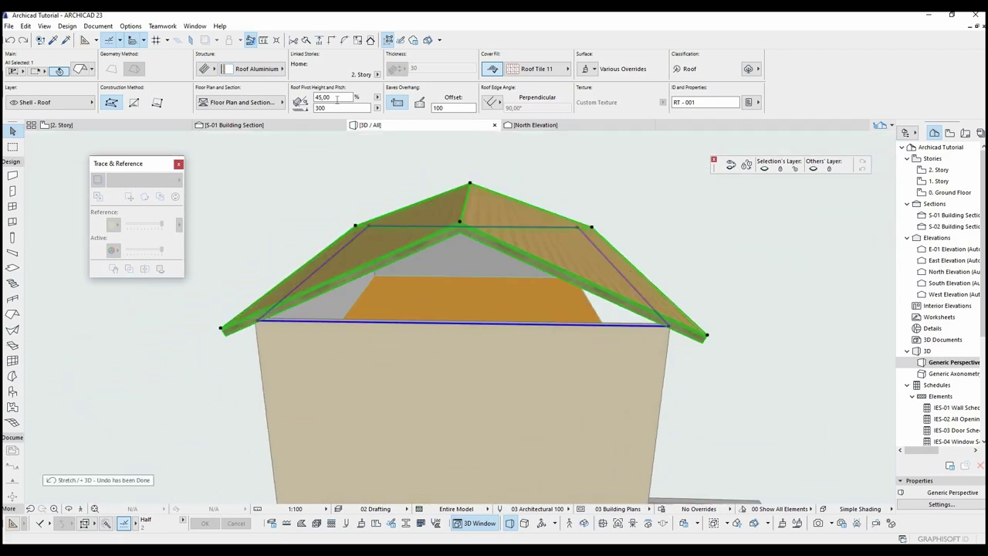
# Step: Set the selected roof's pitch to 60% and deselect the roof
pyautogui.doubleClick(337, 98)
pyautogui.write('60')
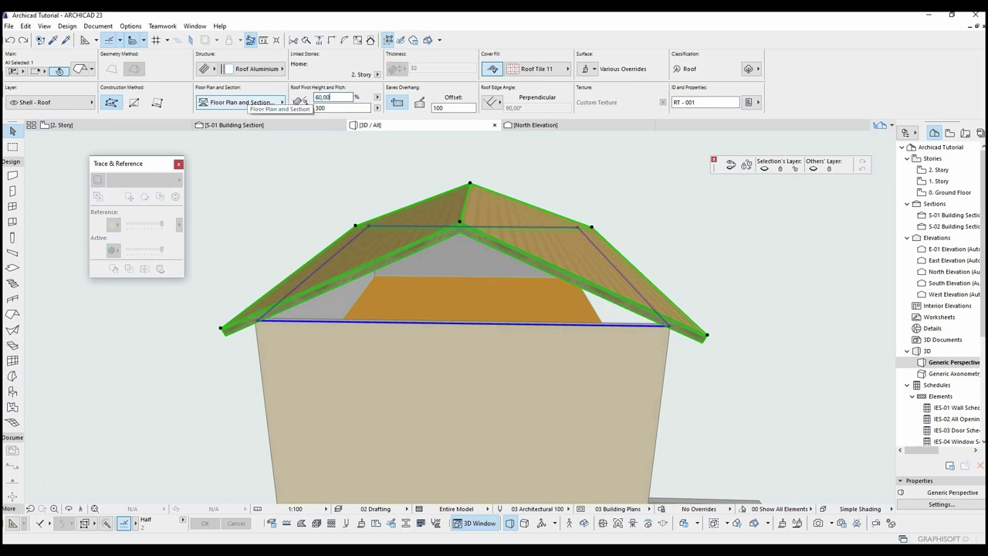
pyautogui.write(',00')
pyautogui.press('Return')
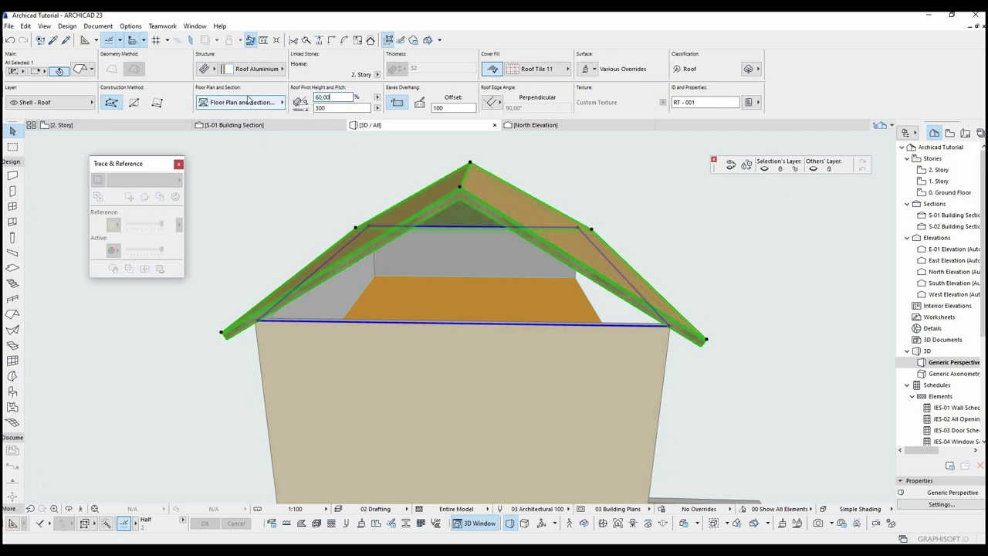
pyautogui.click(330, 224)
pyautogui.keyDown('shift'); pyautogui.moveTo(331, 225); pyautogui.dragTo(318, 308, button='middle'); pyautogui.keyUp('shift')
pyautogui.press('Escape')
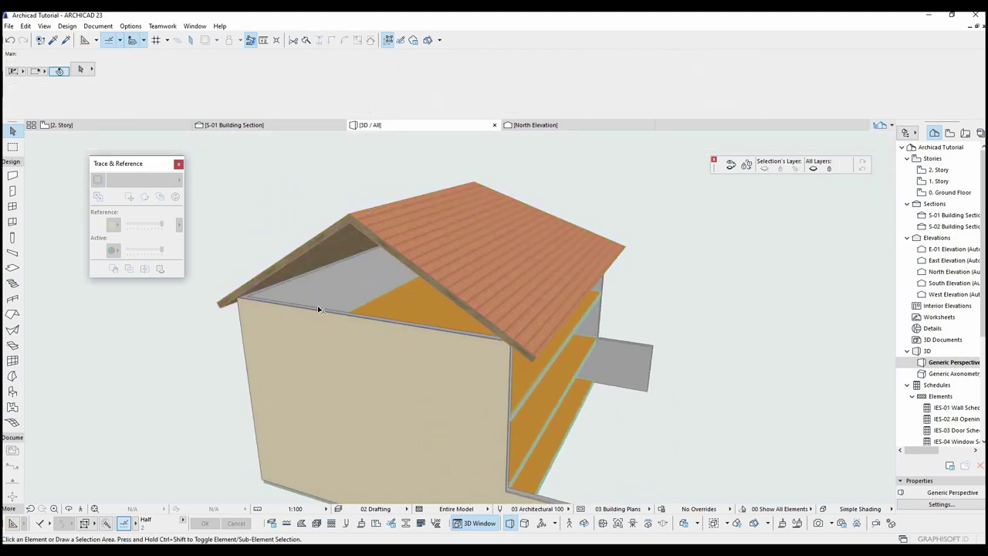
# Step: Raise the second-story wall under the open gable to a height of 700 so it extends above the ridge
pyautogui.click(376, 347)
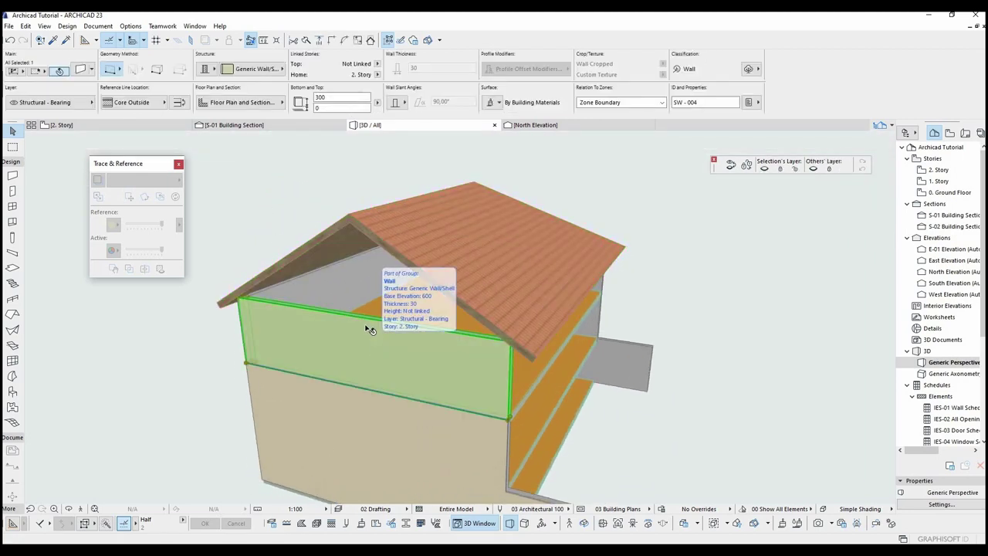
pyautogui.click(337, 98)
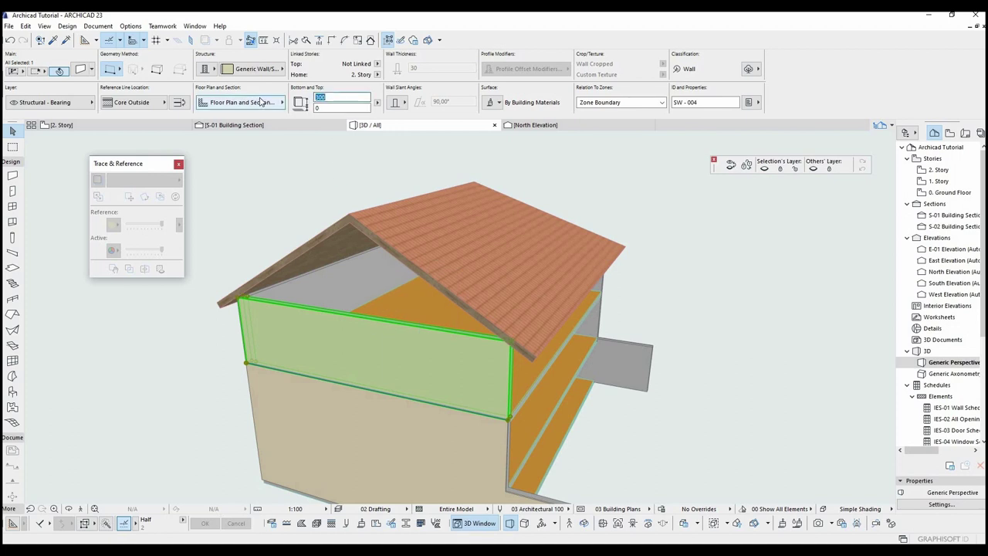
pyautogui.write('6')
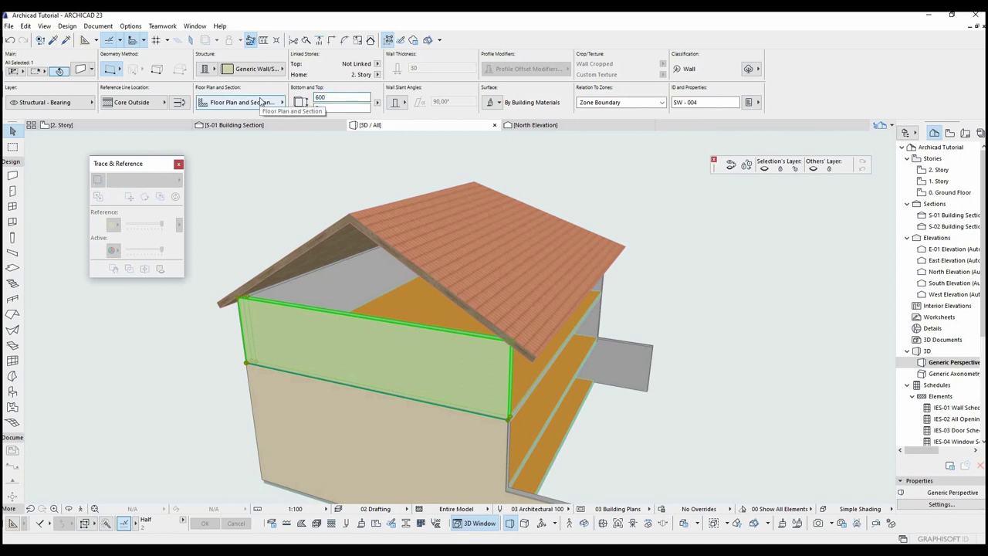
pyautogui.press('Return')
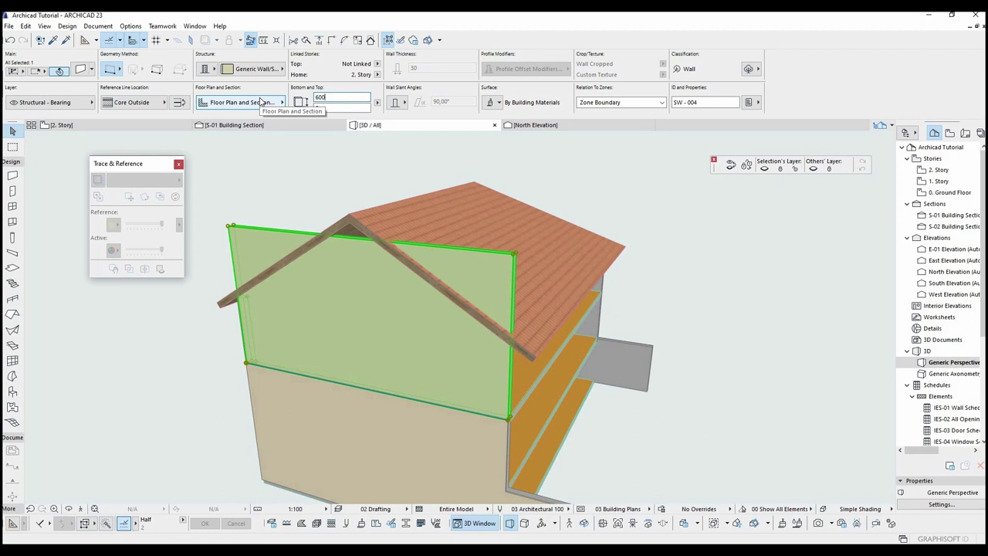
pyautogui.press('Return')
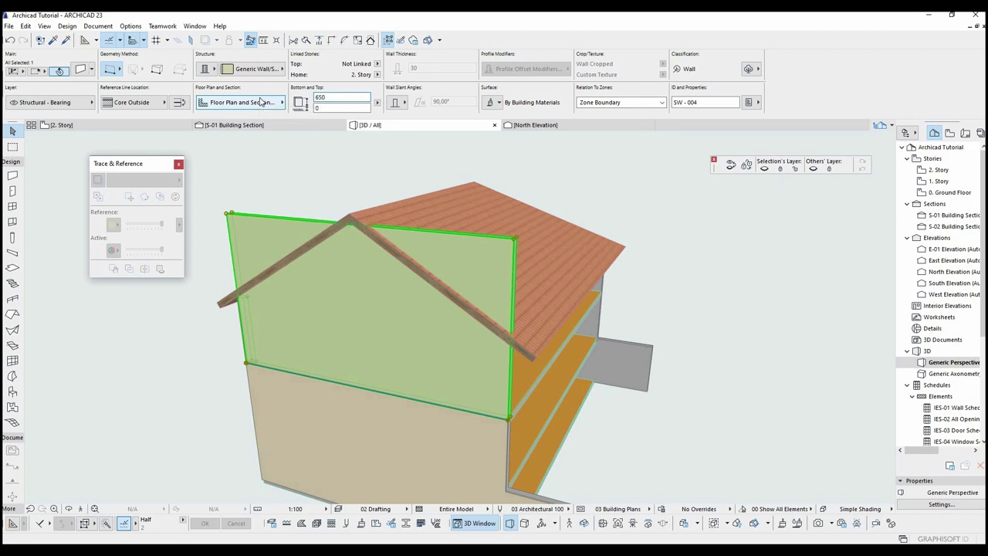
pyautogui.press('BackSpace')
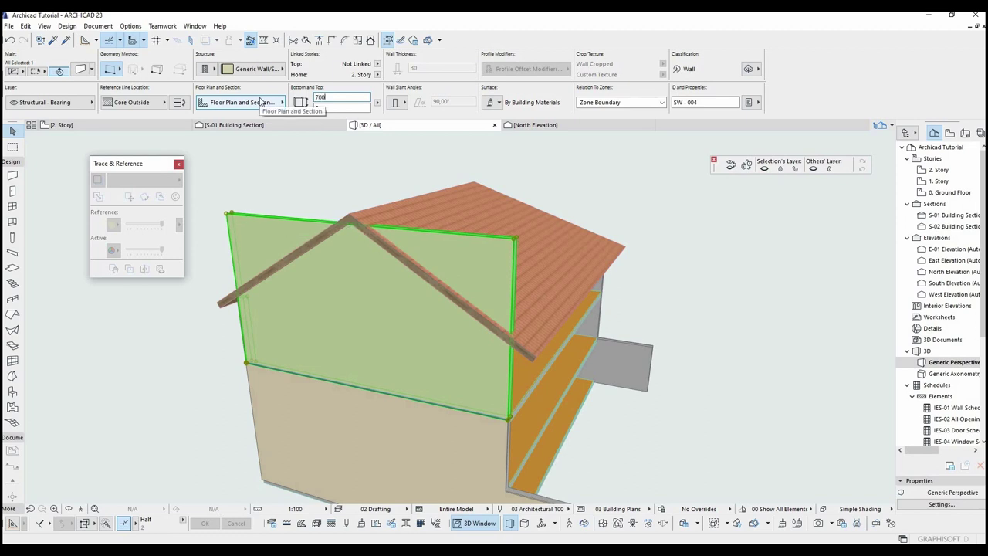
pyautogui.write('700')
pyautogui.press('Return')
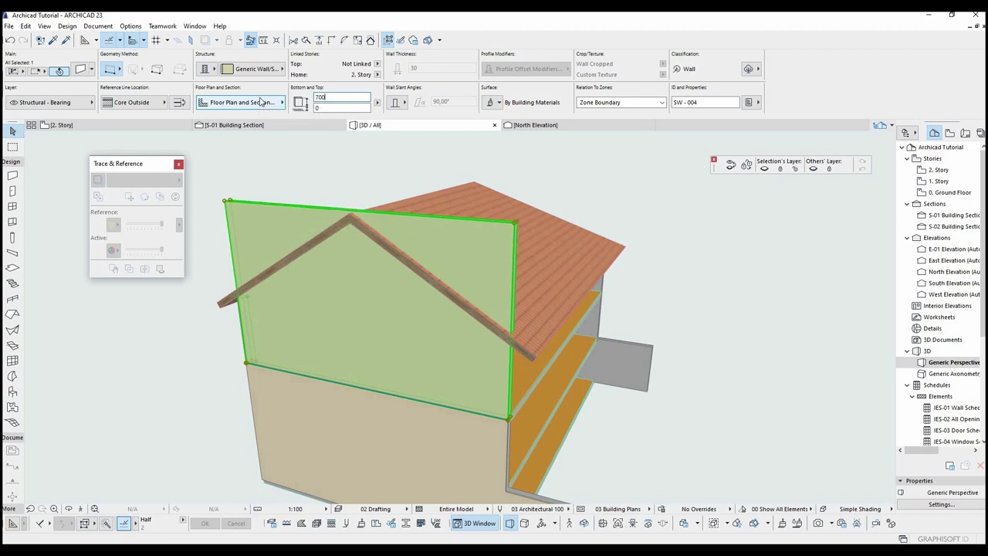
# Step: Trim the raised gable wall to the roof, keeping the part beneath it, and deselect the wall
pyautogui.rightClick(238, 229)
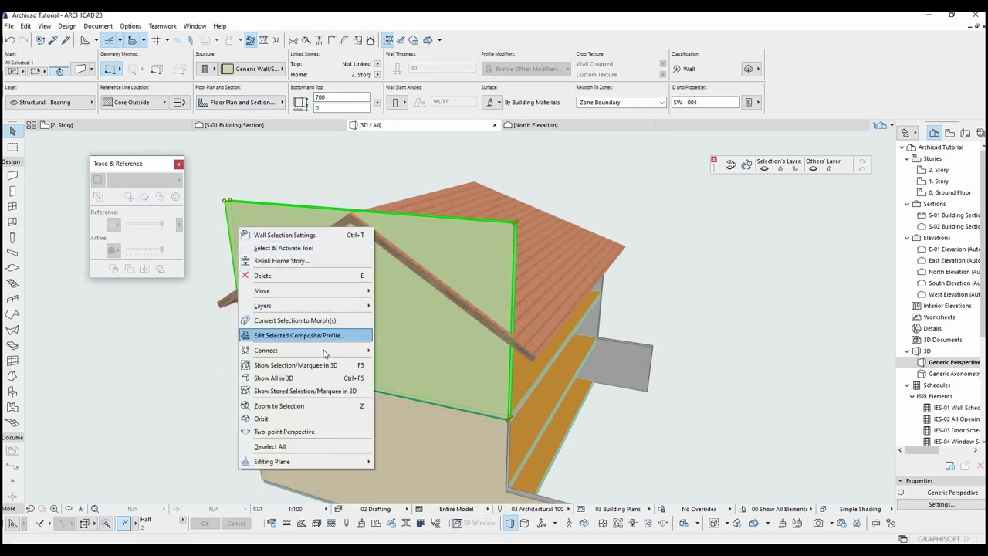
pyautogui.moveTo(324, 352)
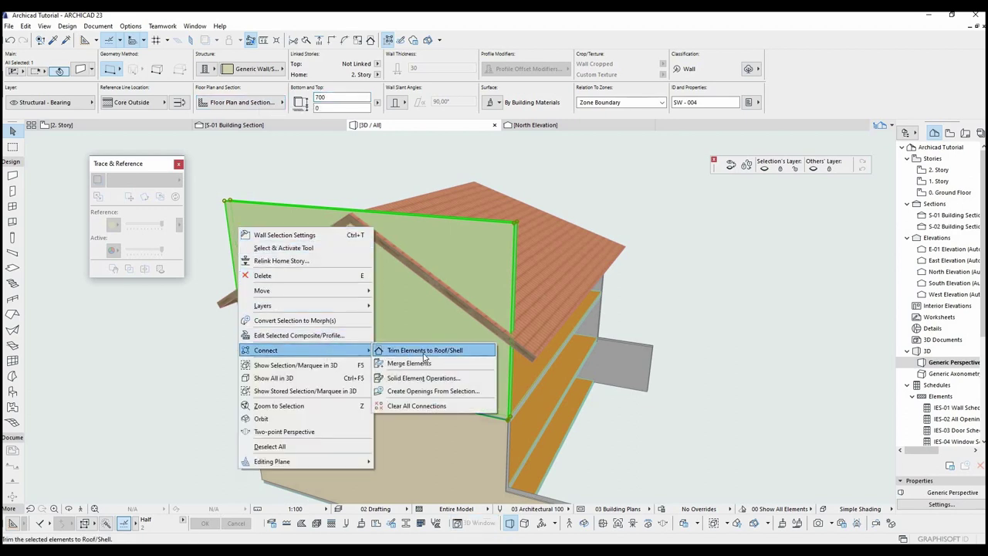
pyautogui.click(424, 351)
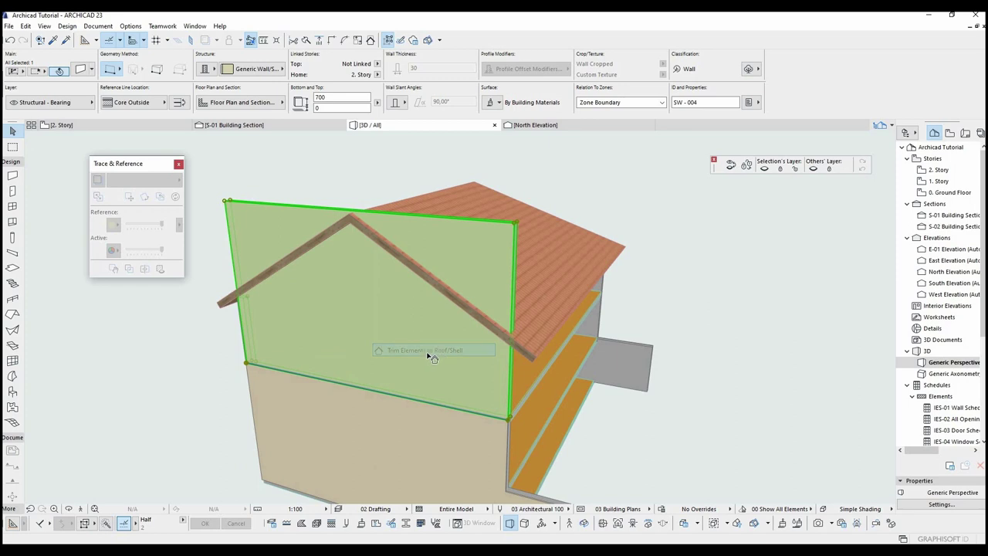
pyautogui.click(545, 308)
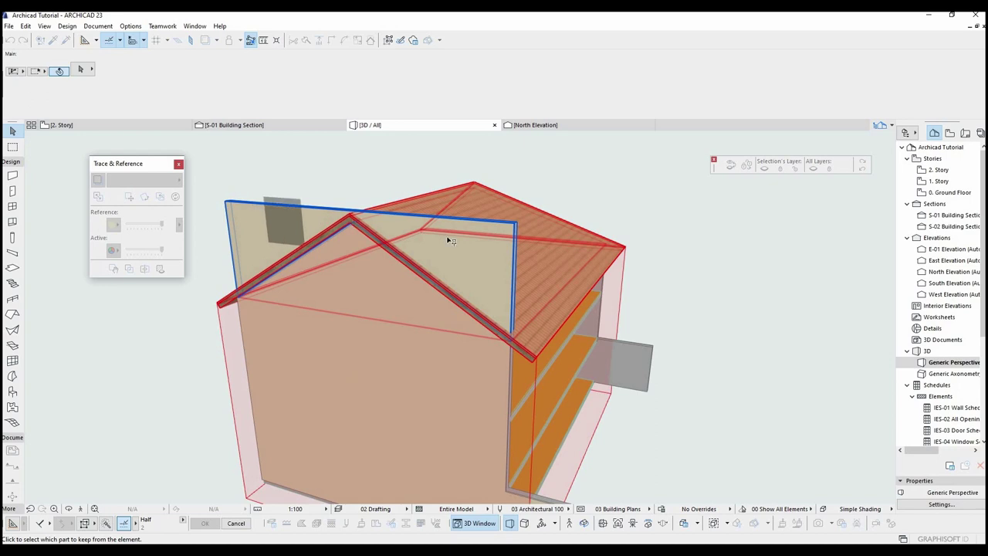
pyautogui.click(416, 283)
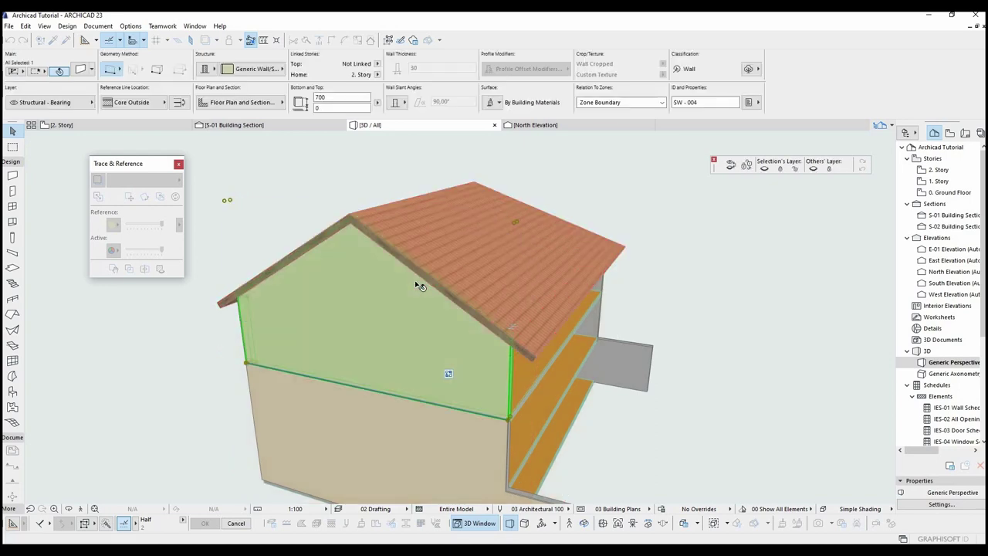
pyautogui.click(369, 194)
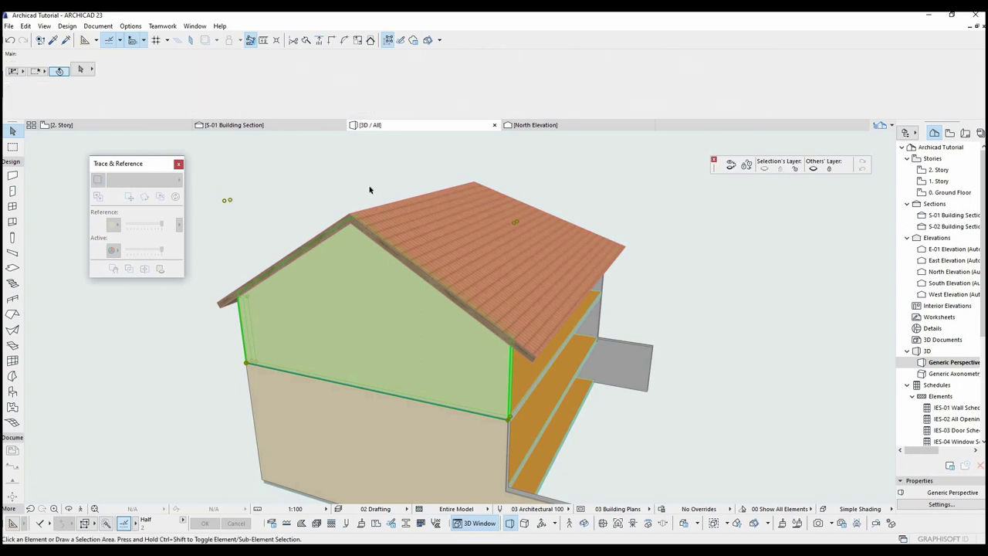
# Step: Offset the gable overhang outward so the roof projects further past the gable wall, and deselect the roof
pyautogui.keyDown('shift'); pyautogui.moveTo(390, 268); pyautogui.dragTo(276, 192, button='middle'); pyautogui.keyUp('shift')
pyautogui.keyDown('shift'); pyautogui.moveTo(282, 254); pyautogui.dragTo(430, 252, button='middle'); pyautogui.keyUp('shift')
pyautogui.click(434, 244)
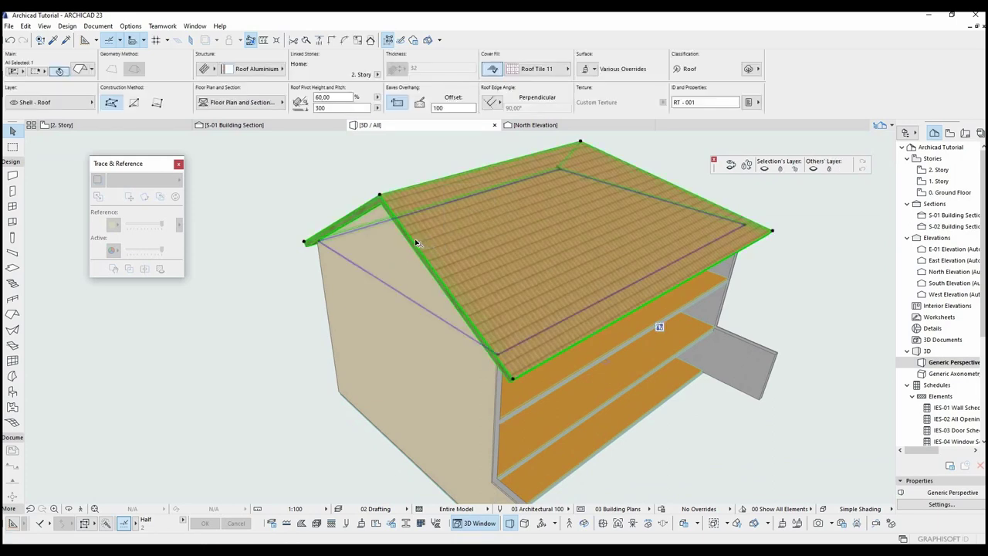
pyautogui.click(414, 244)
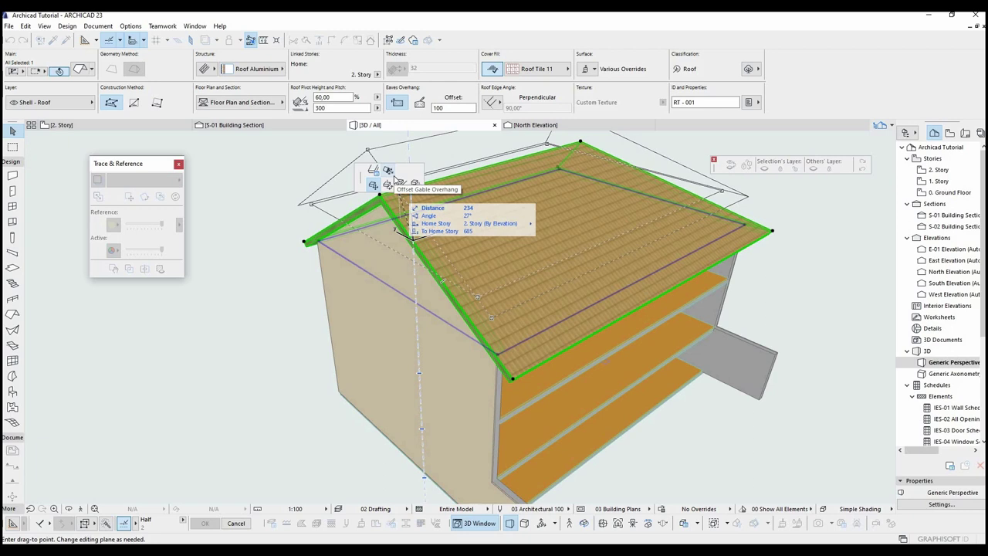
pyautogui.click(387, 170)
pyautogui.click(392, 242)
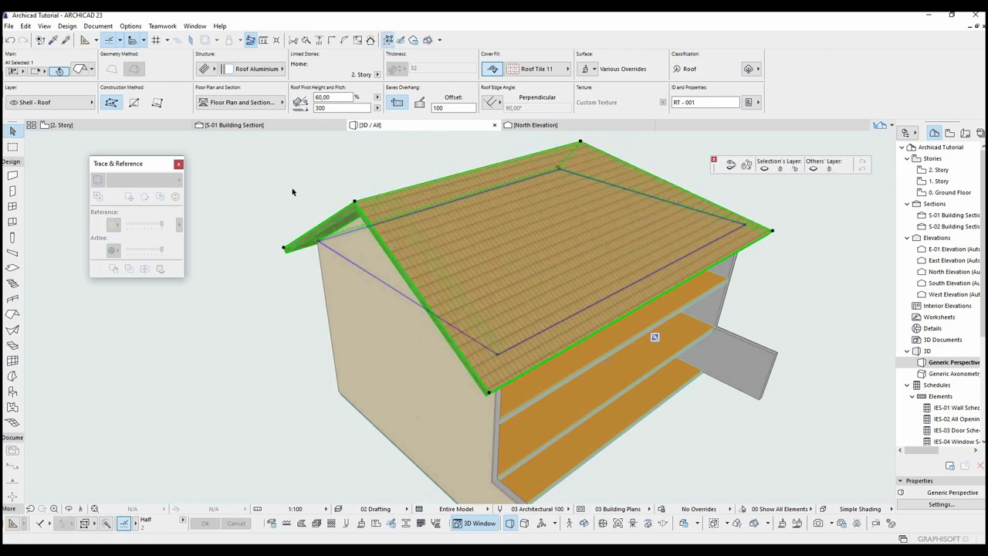
pyautogui.click(291, 191)
pyautogui.keyDown('shift'); pyautogui.moveTo(324, 223); pyautogui.dragTo(594, 324, button='middle'); pyautogui.keyUp('shift')
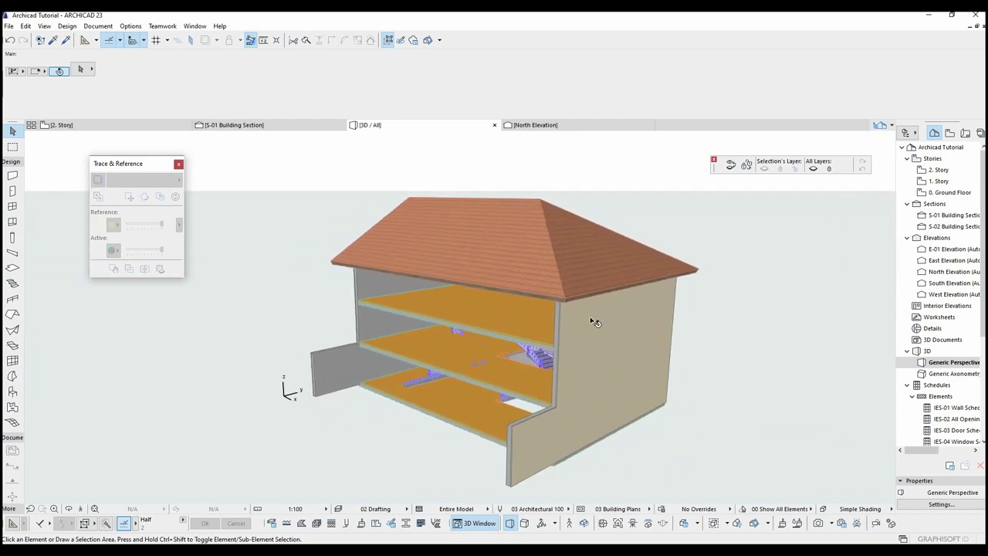
# Step: Open the 2. Story plan and draw a rectangular gable roof about 1100 long east of the building, using the existing roof's settings
pyautogui.press('F2')
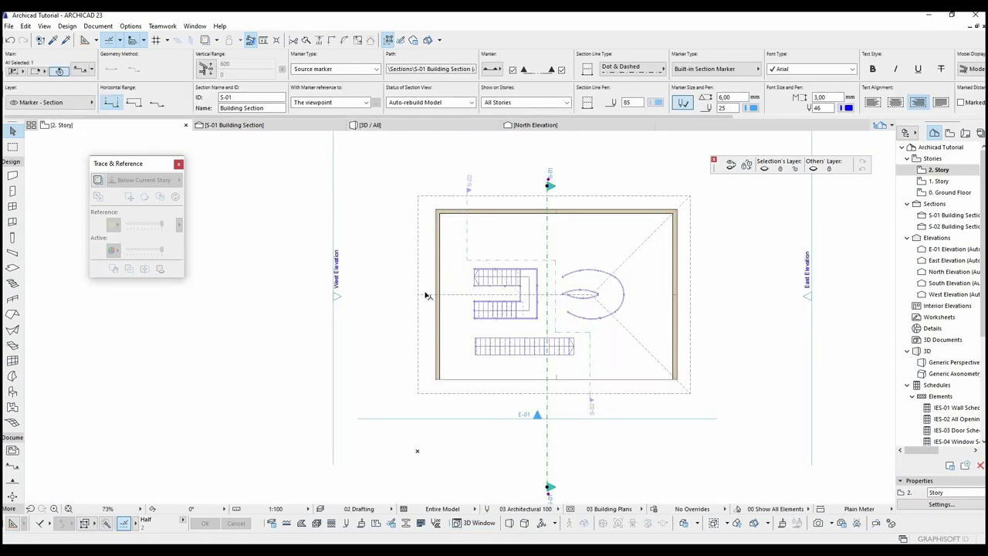
pyautogui.keyDown('alt'); pyautogui.click(425, 290); pyautogui.keyUp('alt')
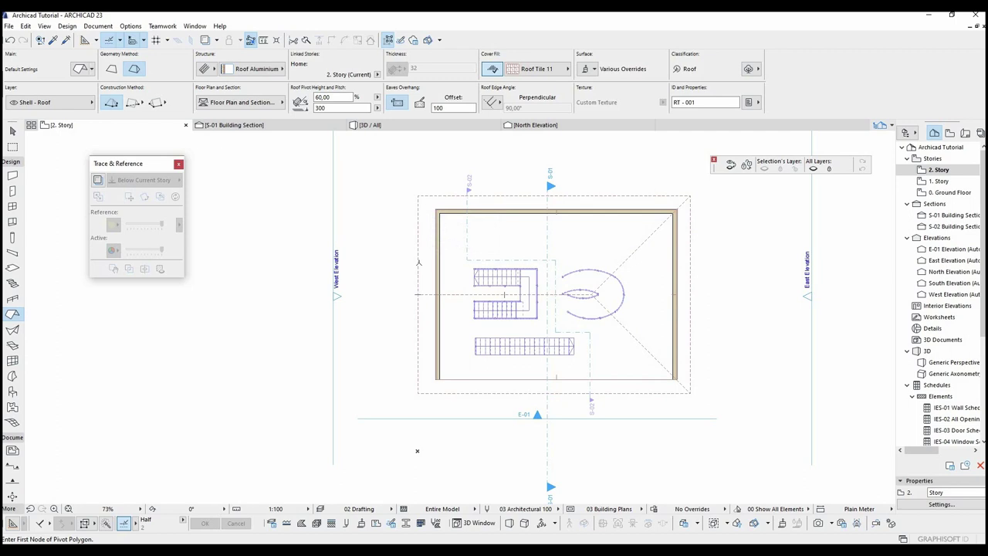
pyautogui.click(138, 108)
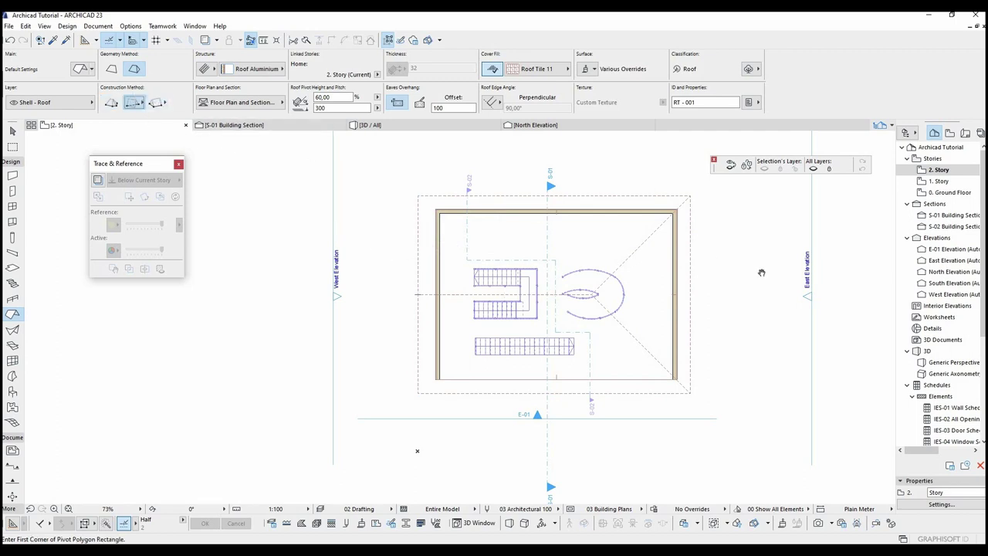
pyautogui.moveTo(761, 275); pyautogui.dragTo(468, 302, button='middle')
pyautogui.click(468, 301)
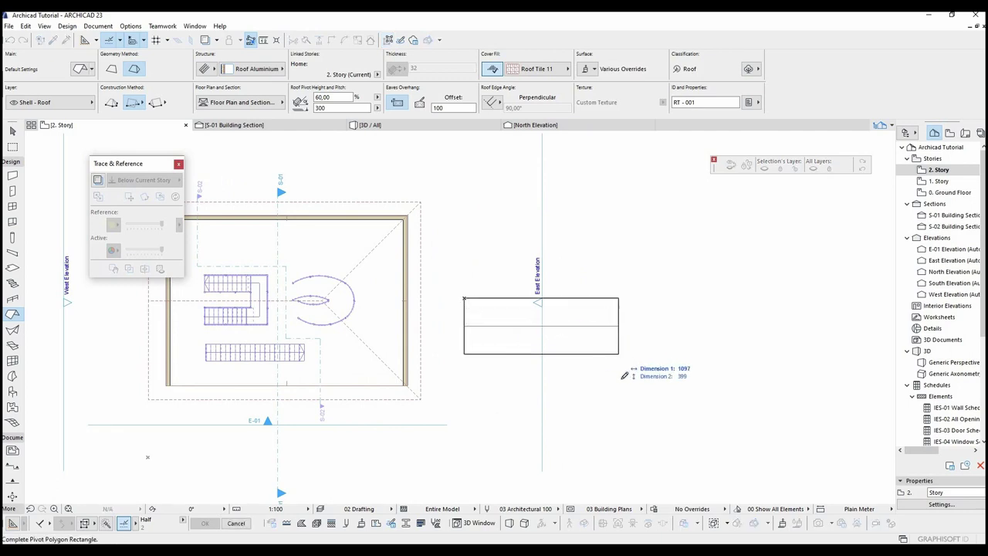
pyautogui.click(618, 381)
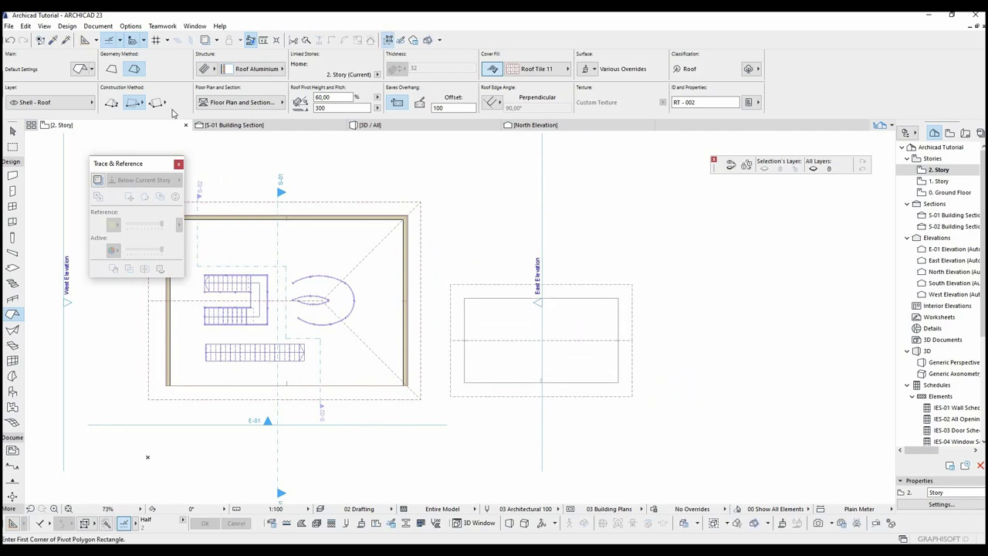
# Step: Draw a rectangular hip roof just north of the new gable roof with the hipped rectangle method
pyautogui.click(136, 105)
pyautogui.click(484, 180)
pyautogui.click(639, 251)
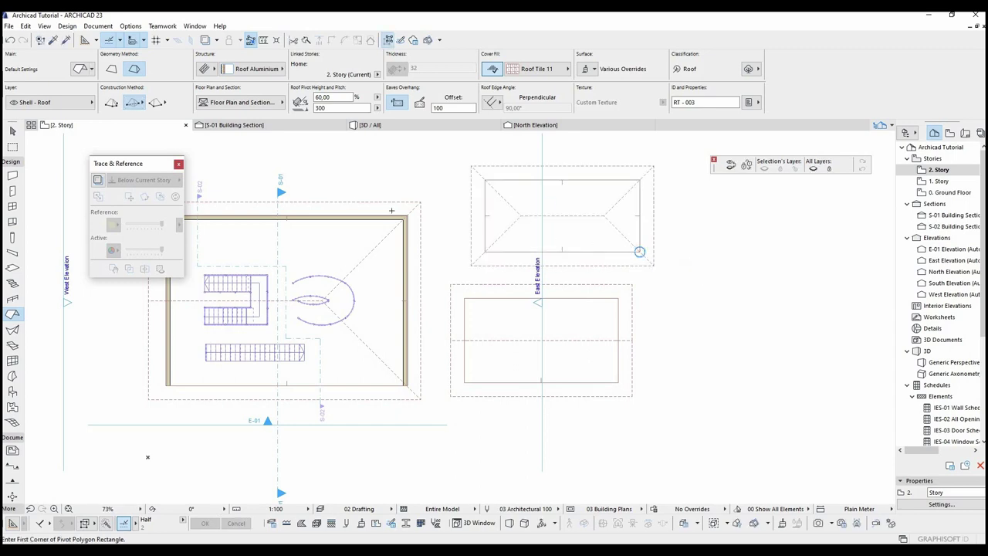
# Step: Draw a hip roof east of the sample gable roof with the rotated rectangle method, its longer sides running north-south
pyautogui.click(139, 104)
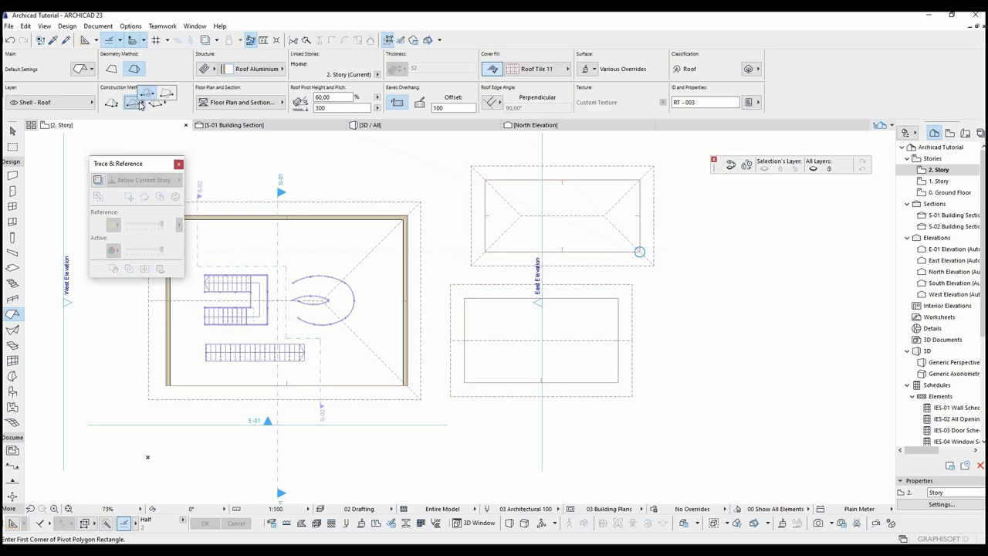
pyautogui.click(165, 100)
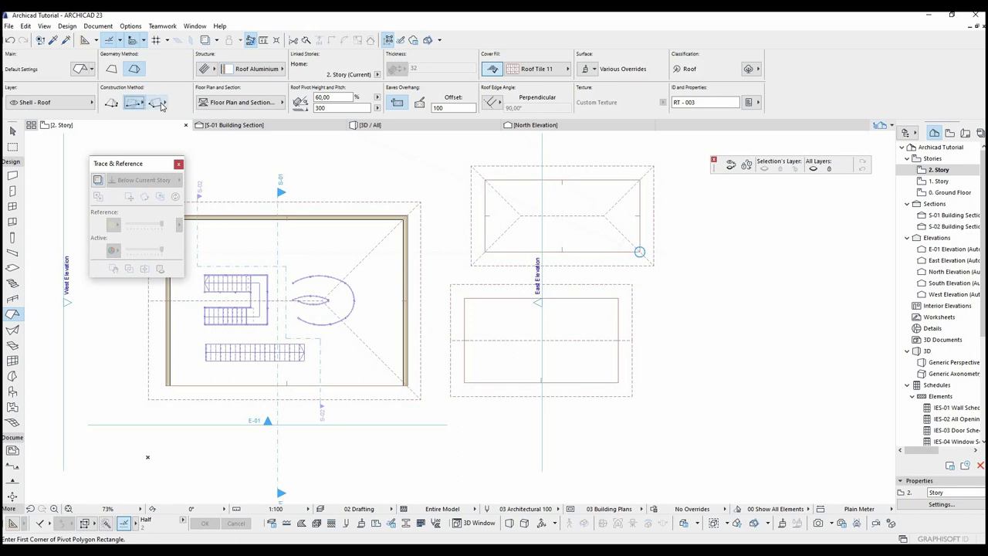
pyautogui.click(159, 105)
pyautogui.click(188, 94)
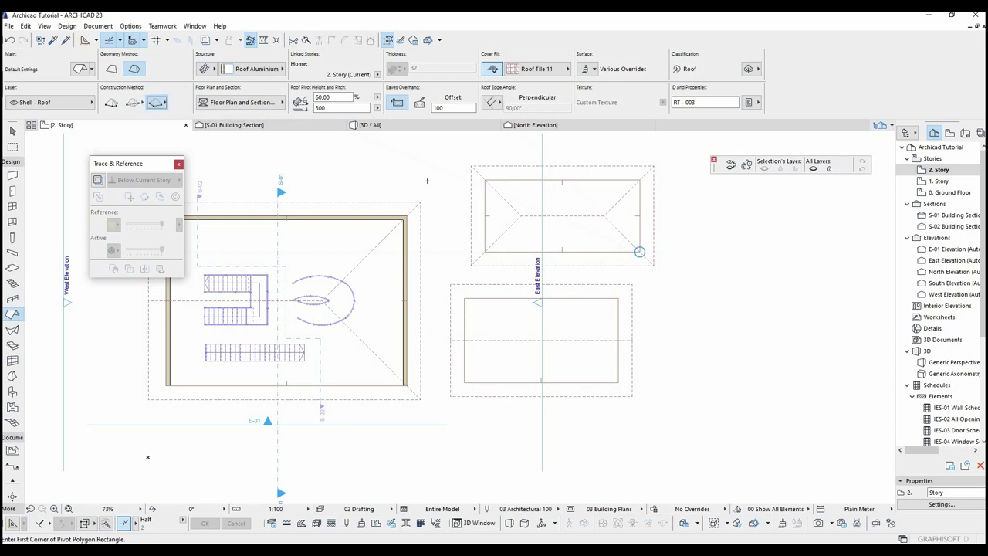
pyautogui.click(695, 300)
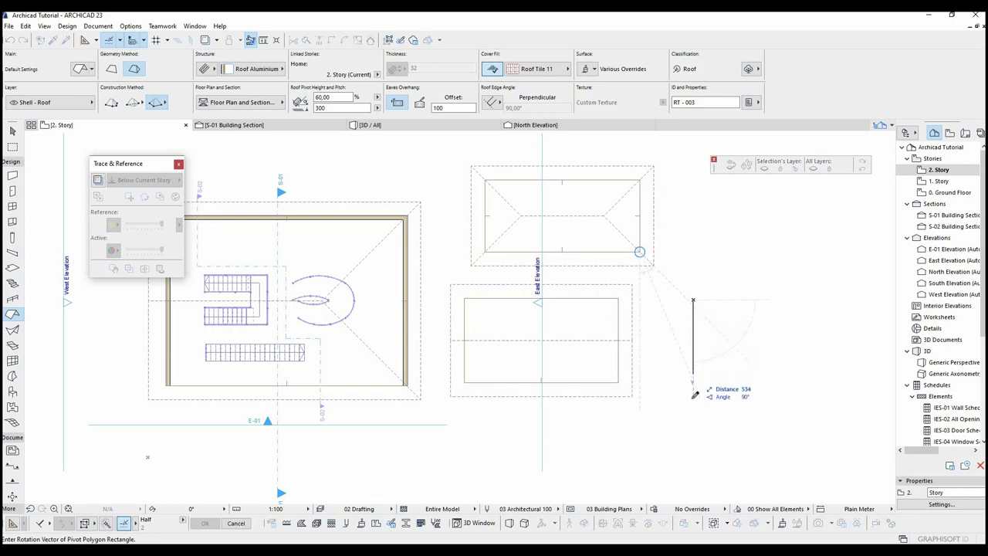
pyautogui.click(770, 399)
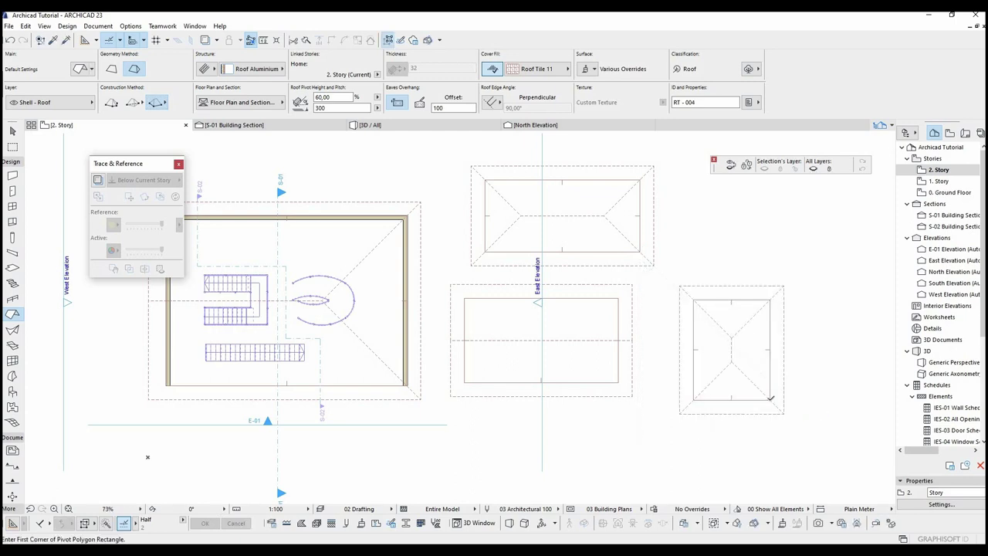
# Step: Draw a rotated-rectangle gable roof north of the previous hip roof, with its gable edge running north-south, about 500 long
pyautogui.click(154, 104)
pyautogui.click(174, 89)
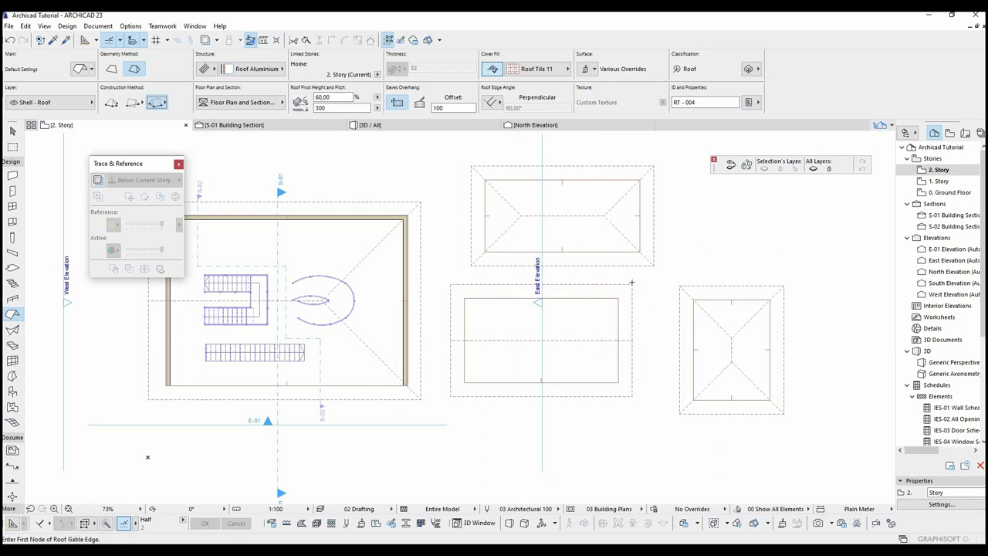
pyautogui.moveTo(631, 283); pyautogui.dragTo(598, 260, button='middle')
pyautogui.click(592, 308)
pyautogui.click(593, 241)
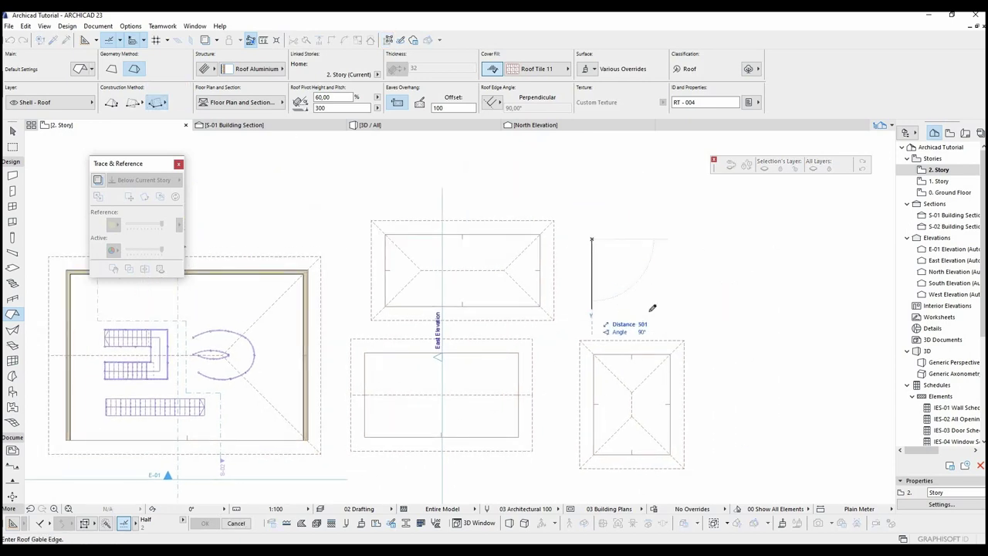
pyautogui.click(724, 308)
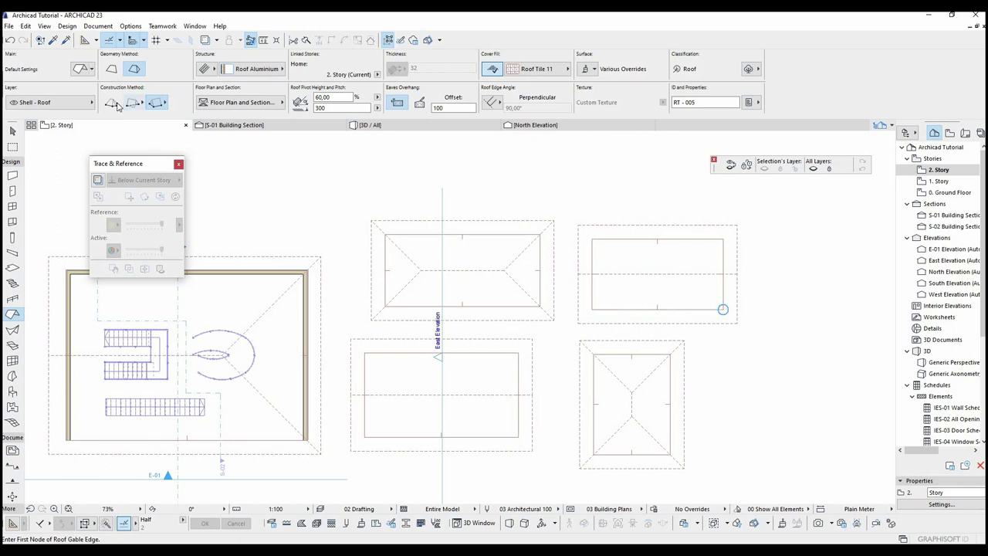
# Step: Draw an irregular five-sided multi-plane roof north of the rectangular roofs with the polygon method, and leave the Roof tool
pyautogui.click(116, 105)
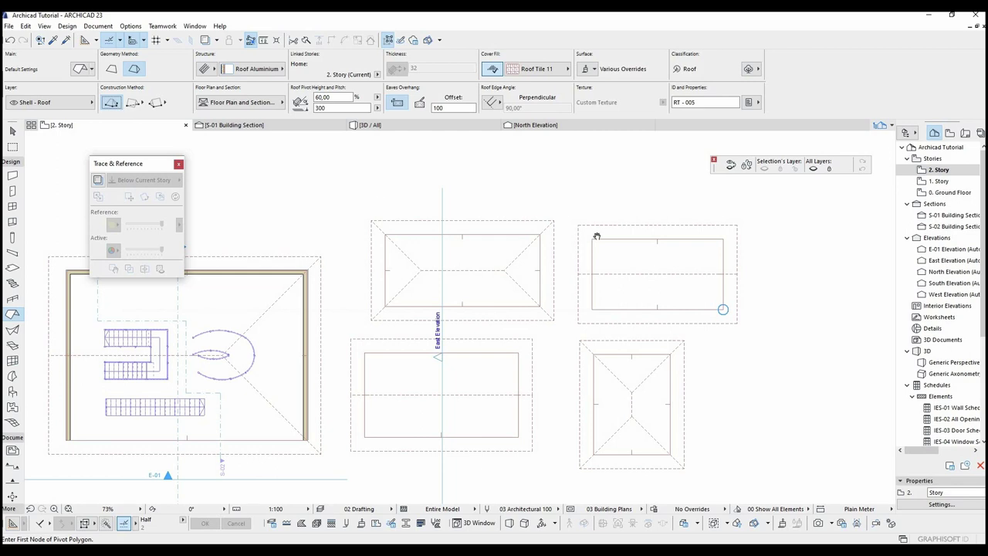
pyautogui.moveTo(597, 236); pyautogui.dragTo(679, 334, button='middle')
pyautogui.click(485, 247)
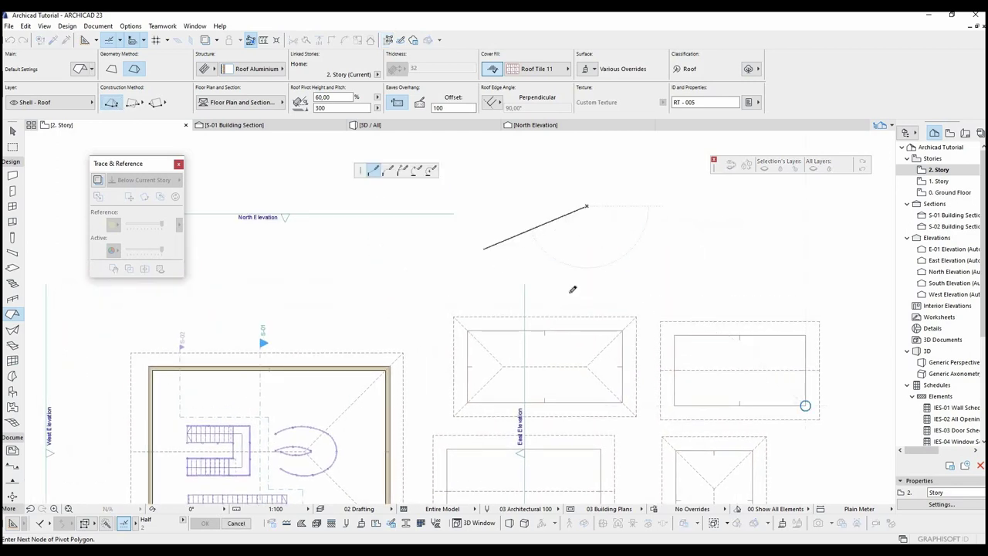
pyautogui.click(572, 292)
pyautogui.click(656, 295)
pyautogui.click(677, 262)
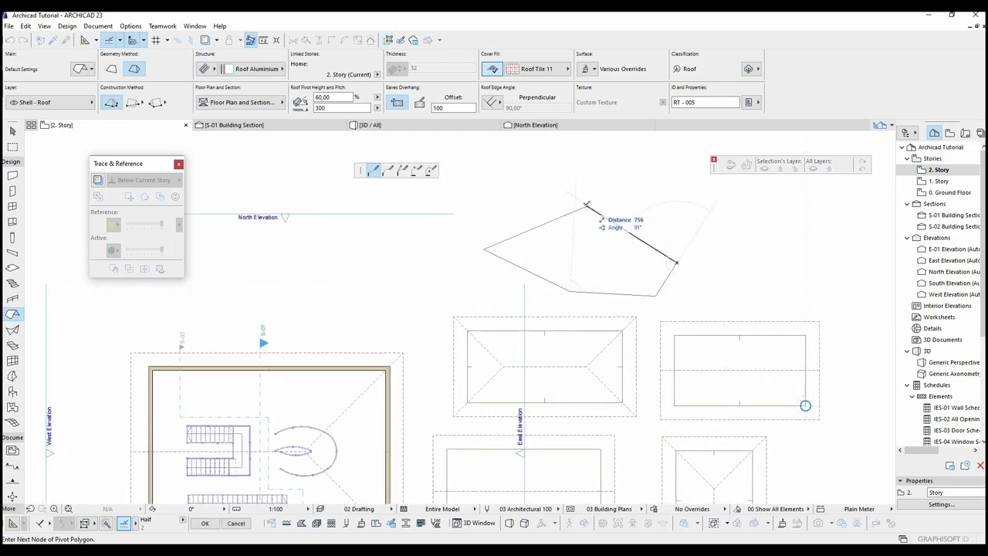
pyautogui.click(587, 205)
pyautogui.scroll(-4, 587, 205)
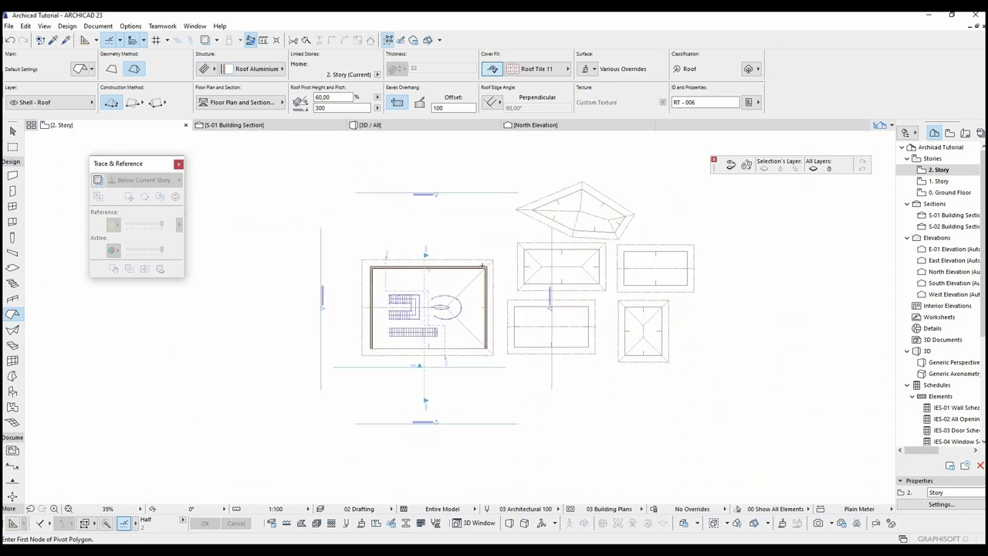
pyautogui.moveTo(487, 265); pyautogui.dragTo(481, 266, button='middle')
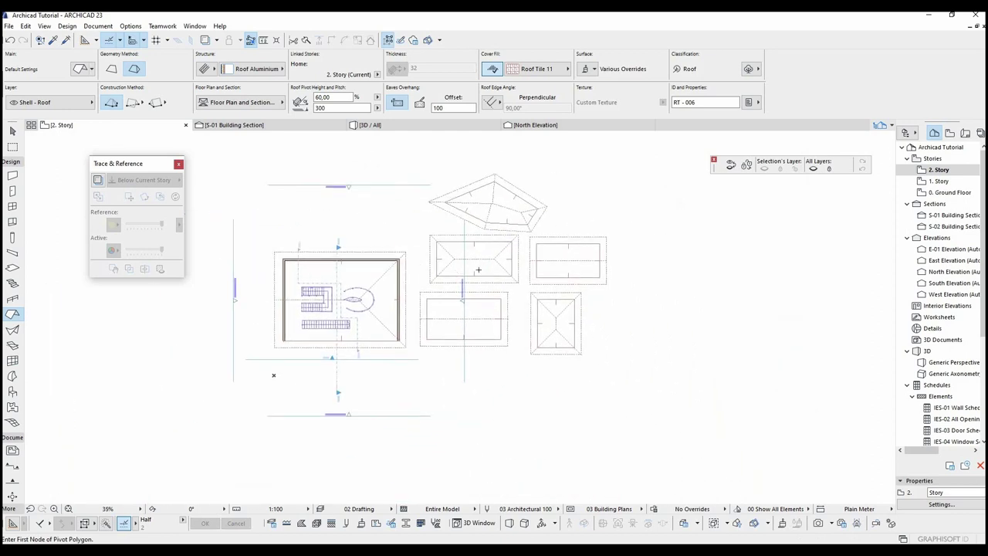
pyautogui.press('Escape')
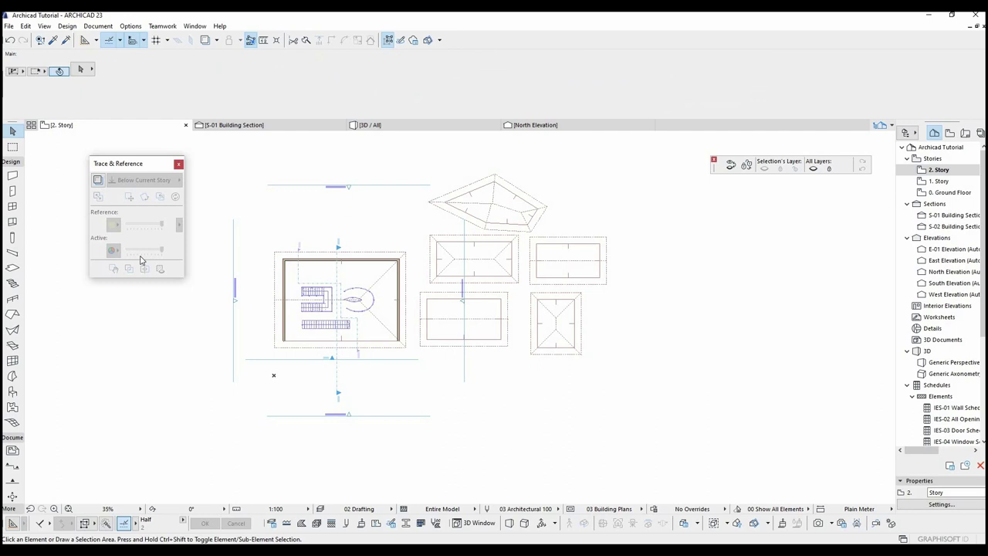
# Step: Draw an irregular four-sided polygonal slab in the empty area east of the sample roofs, and leave the Slab tool
pyautogui.click(13, 268)
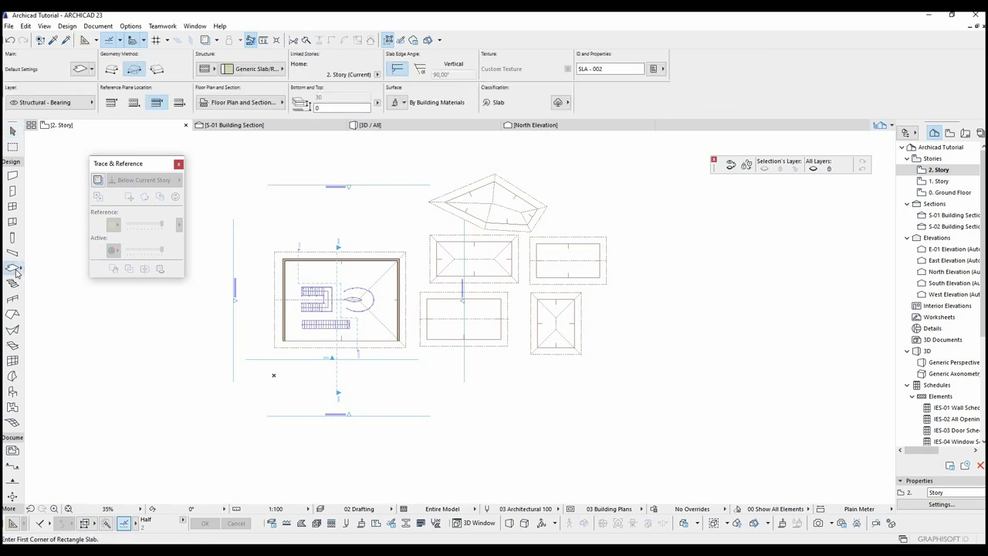
pyautogui.click(112, 69)
pyautogui.click(714, 255)
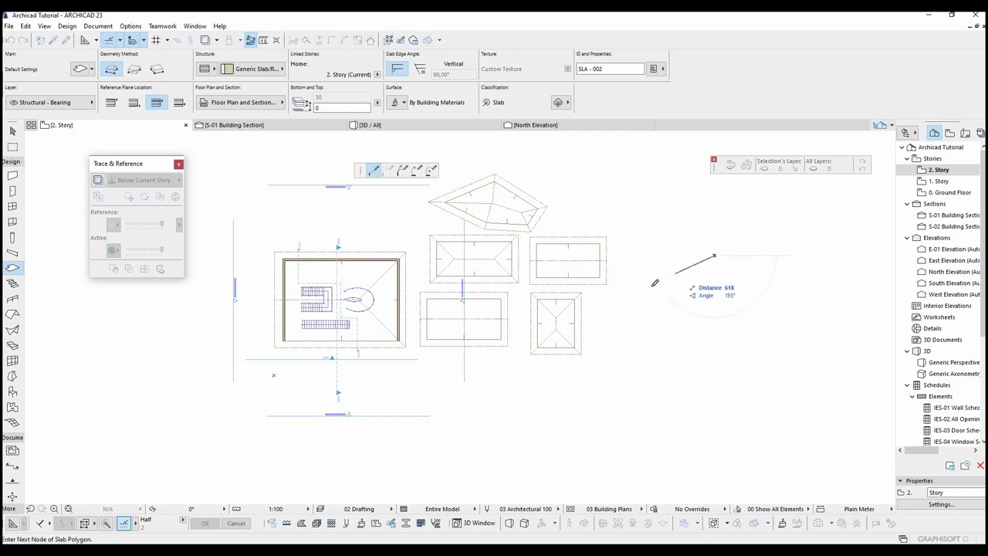
pyautogui.click(650, 286)
pyautogui.click(628, 360)
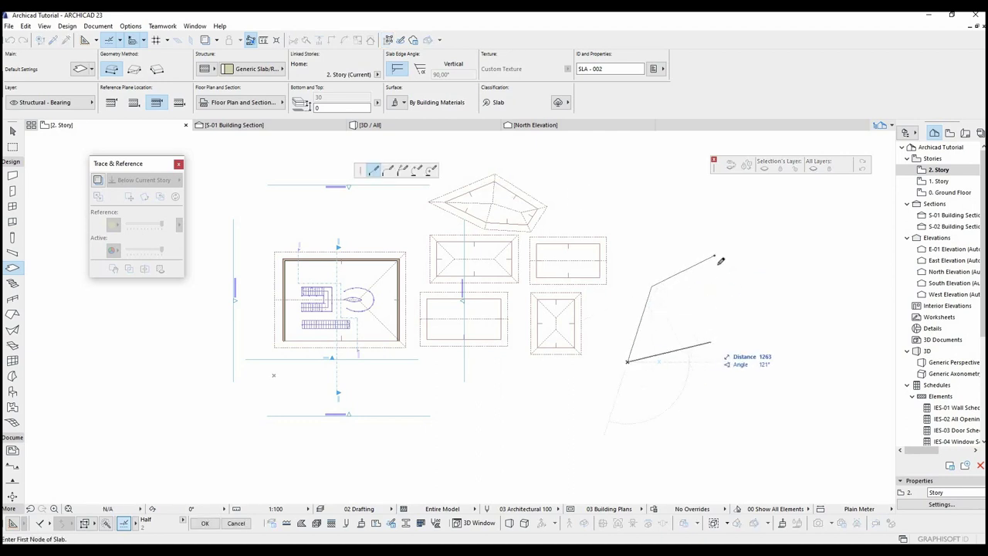
pyautogui.click(711, 342)
pyautogui.click(714, 255)
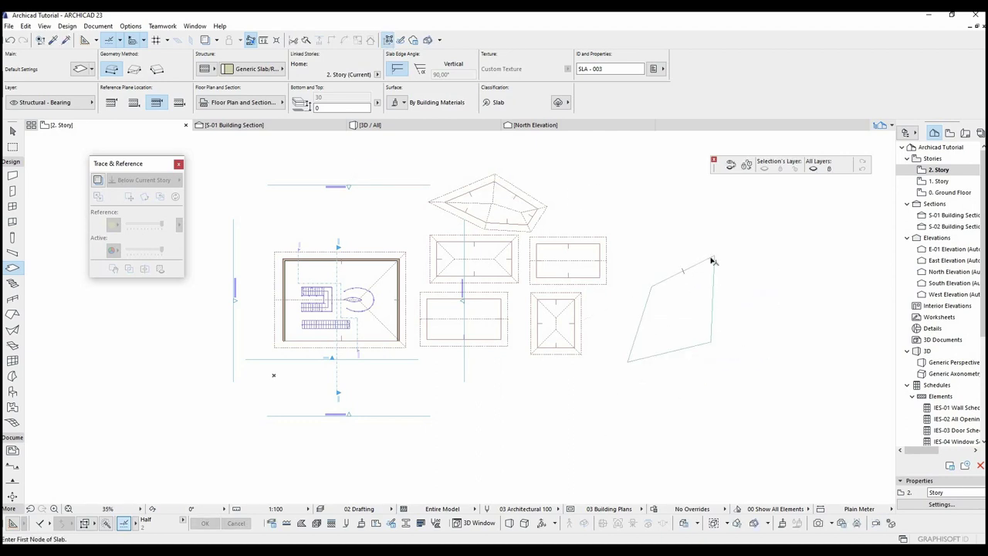
pyautogui.press('Escape')
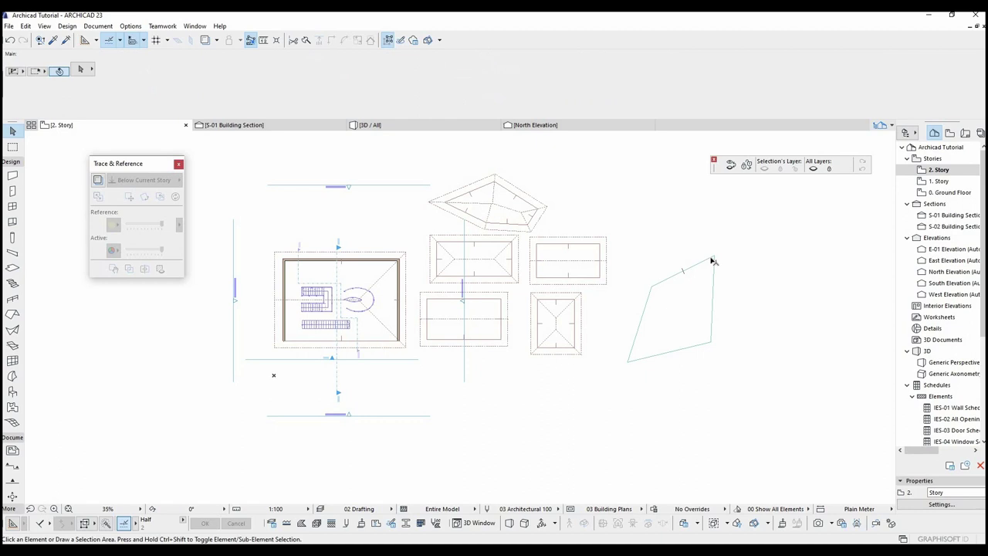
# Step: Generate a polygonal multi-plane roof from the four-sided slab's outline, and inspect all the roofs in 3D
pyautogui.click(13, 315)
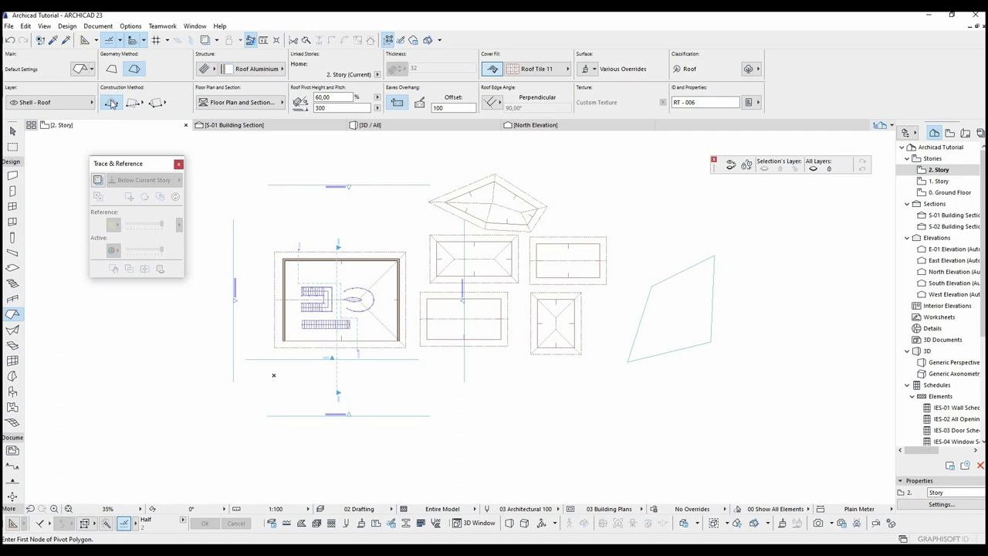
pyautogui.click(683, 283)
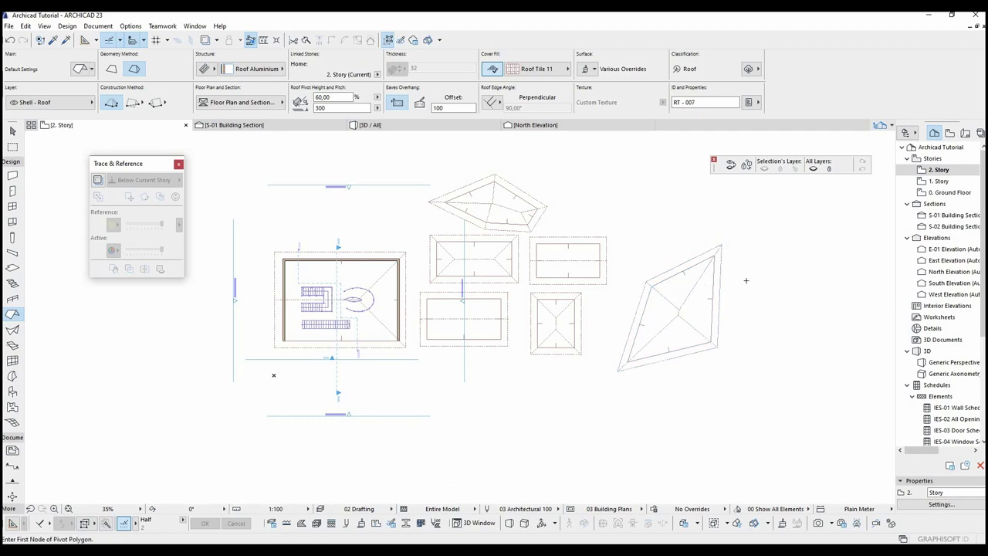
pyautogui.press('Escape')
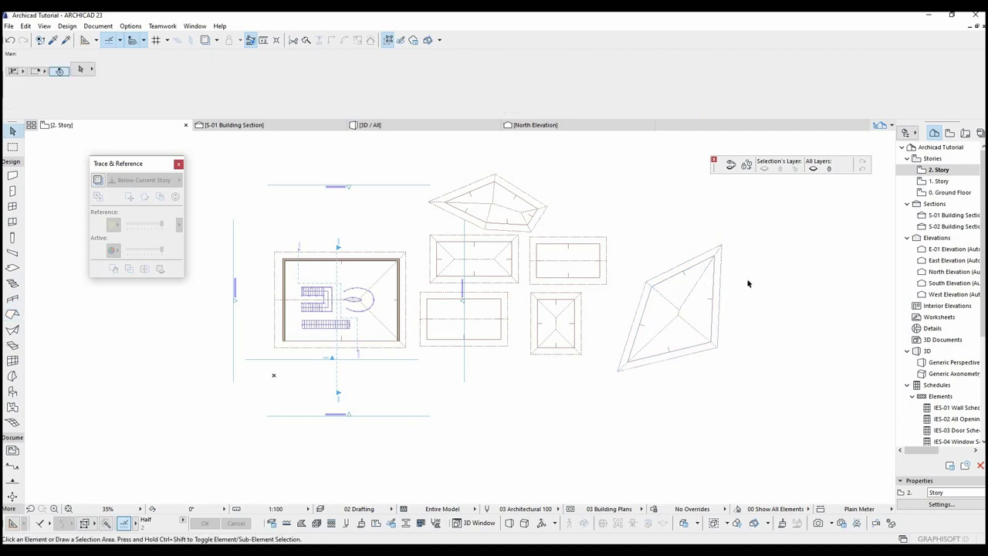
pyautogui.press('F3')
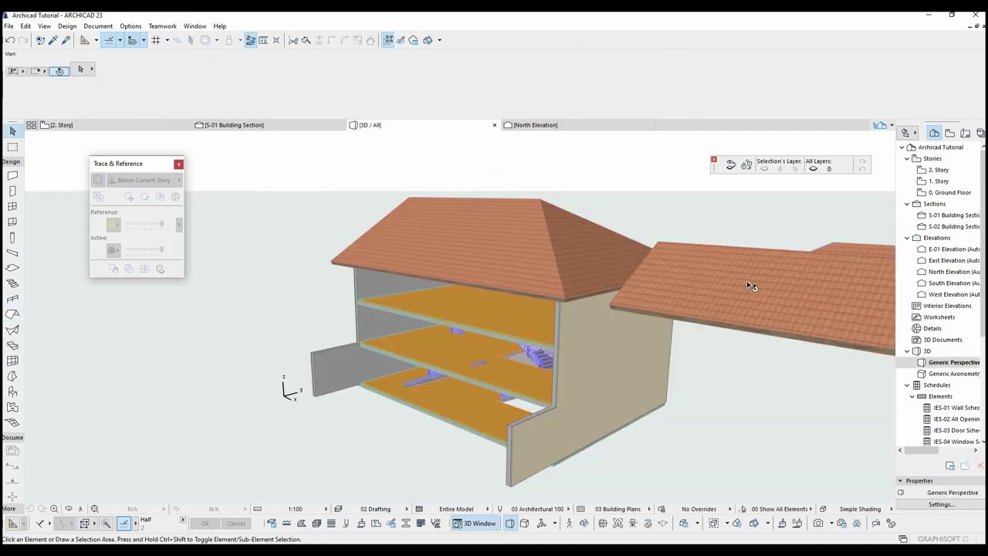
pyautogui.keyDown('shift'); pyautogui.moveTo(791, 320); pyautogui.dragTo(608, 253, button='middle'); pyautogui.keyUp('shift')
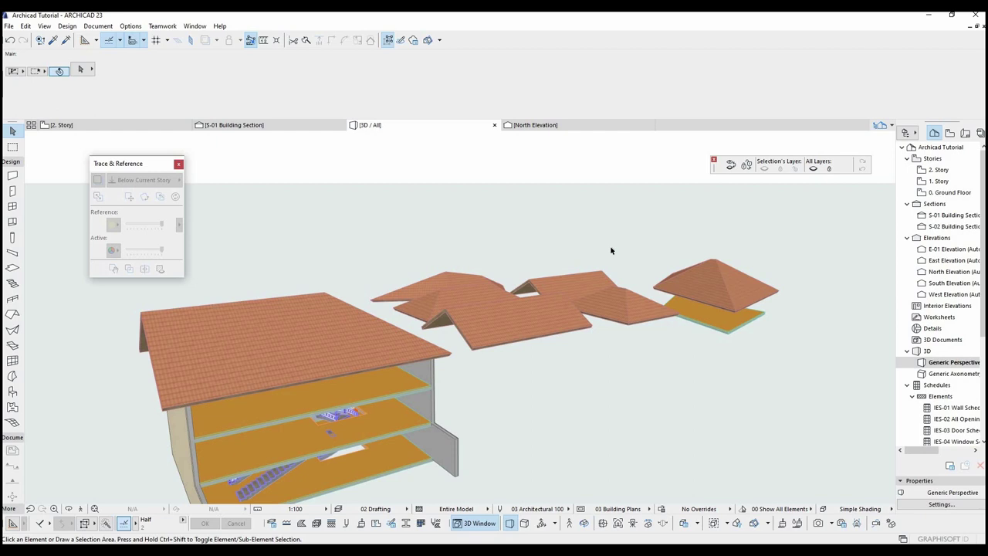
pyautogui.scroll(-3, 625, 255)
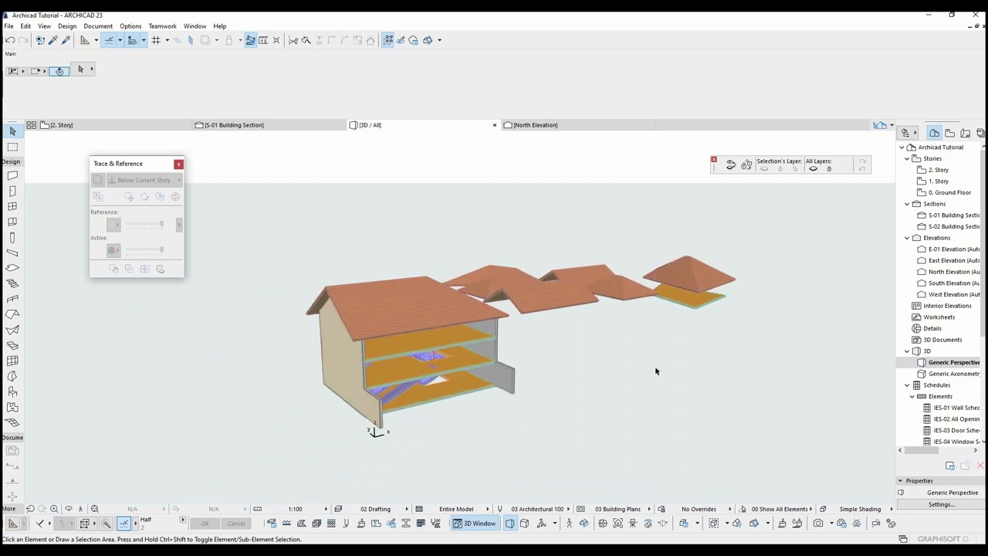